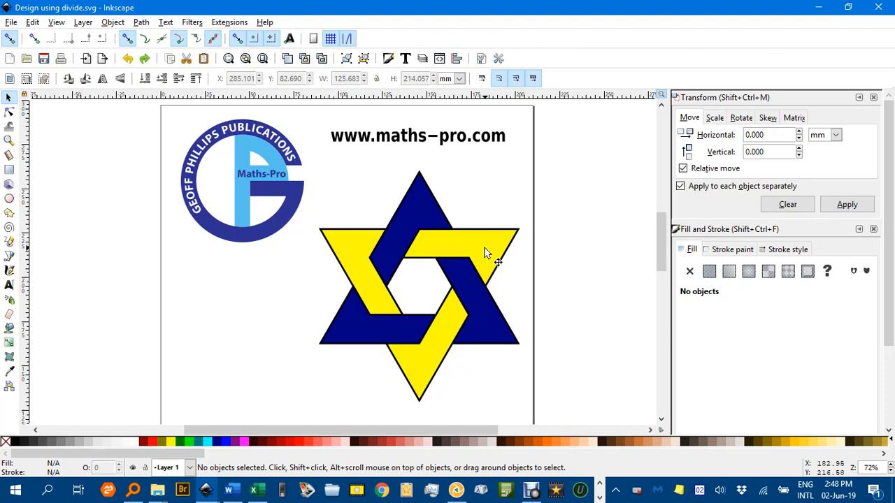
Step: Draw an upright three-cornered polygon about 119 mm wide and 103 mm high in the empty area beside the page, and shift it slightly lower
{"action": "scroll", "coordinate": [489, 250], "scroll_direction": "right", "scroll_amount": 4}
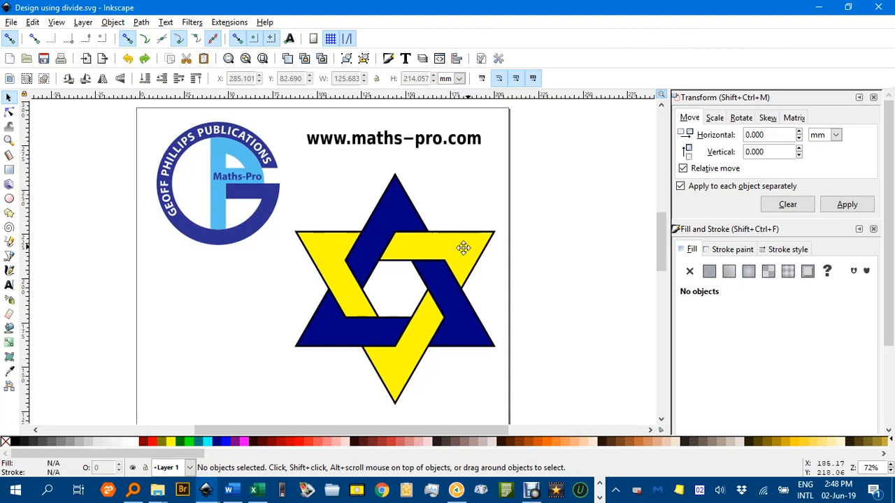
{"action": "scroll", "coordinate": [486, 246], "scroll_direction": "right", "scroll_amount": 15}
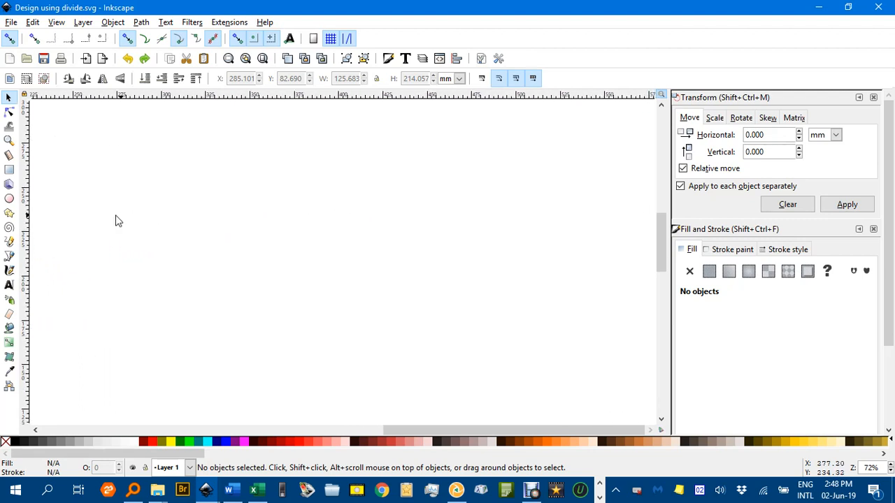
{"action": "left_click", "coordinate": [9, 213]}
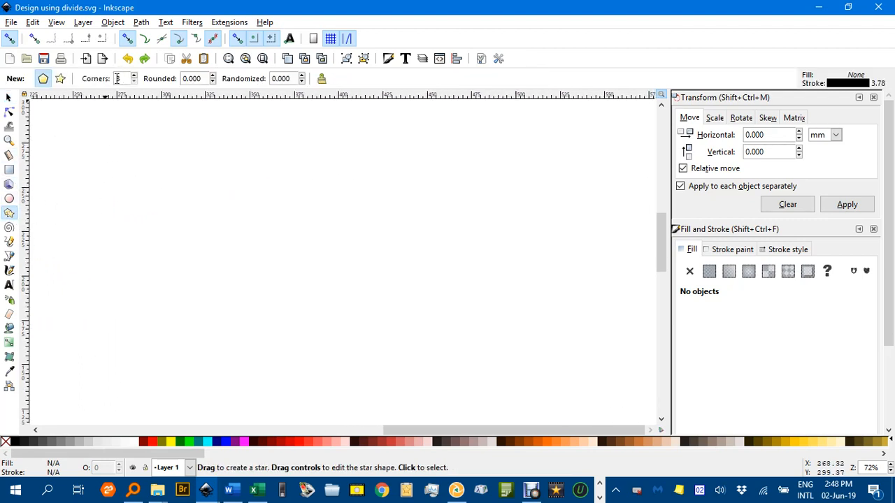
{"action": "left_click_drag", "start_coordinate": [314, 227], "coordinate": [424, 279]}
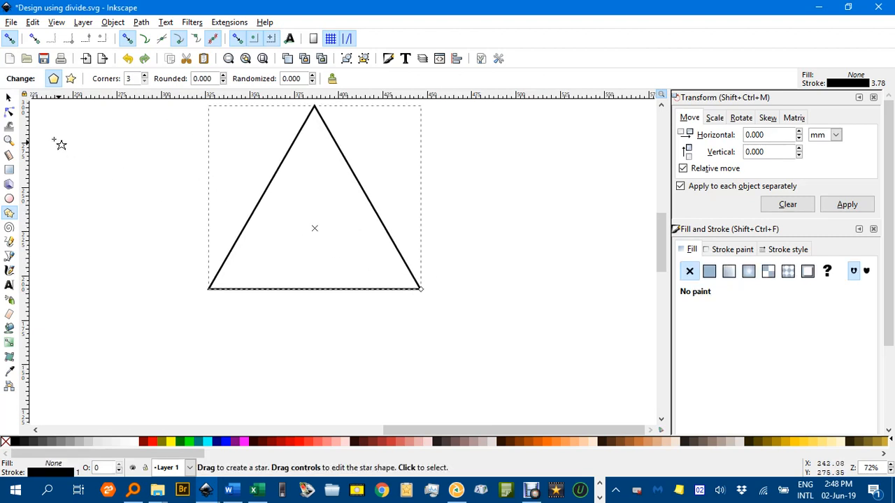
{"action": "left_click", "coordinate": [9, 97]}
{"action": "left_click_drag", "start_coordinate": [273, 187], "coordinate": [289, 236]}
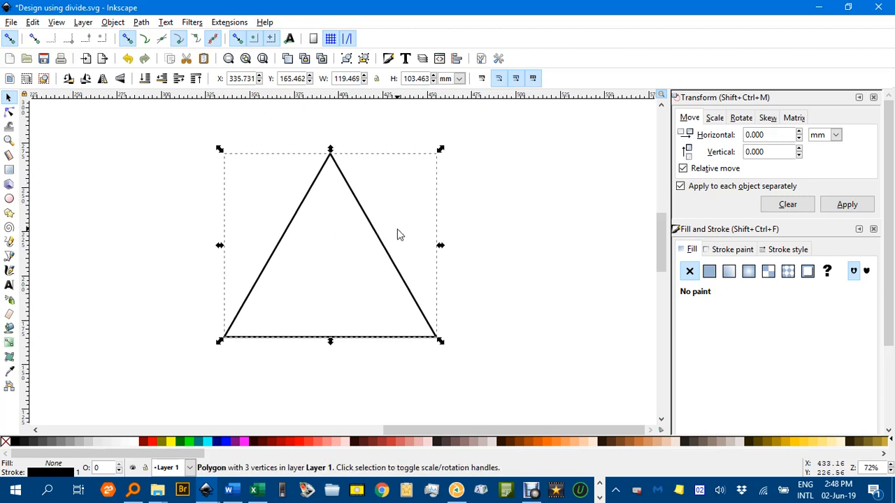
Step: Duplicate the triangle, flip the copy vertically, and move it down onto the original's centre to form a six-pointed star
{"action": "left_click", "coordinate": [120, 79]}
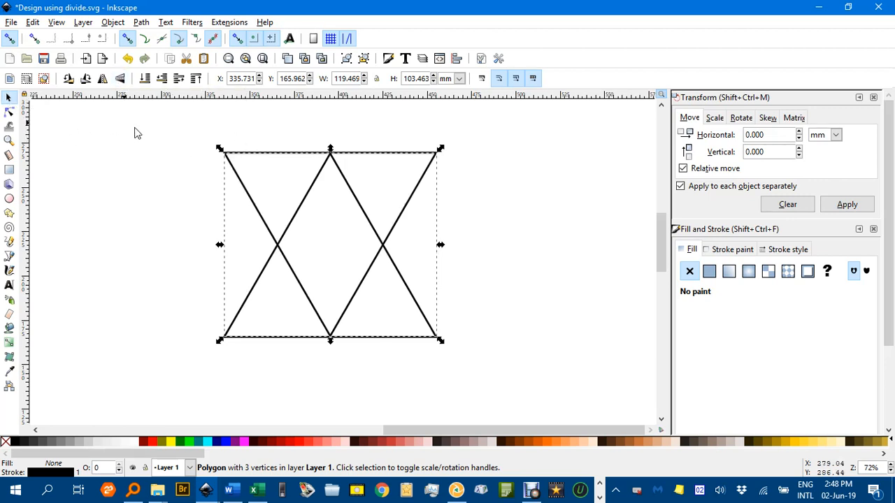
{"action": "key", "text": "n"}
{"action": "left_click_drag", "start_coordinate": [340, 219], "coordinate": [337, 268]}
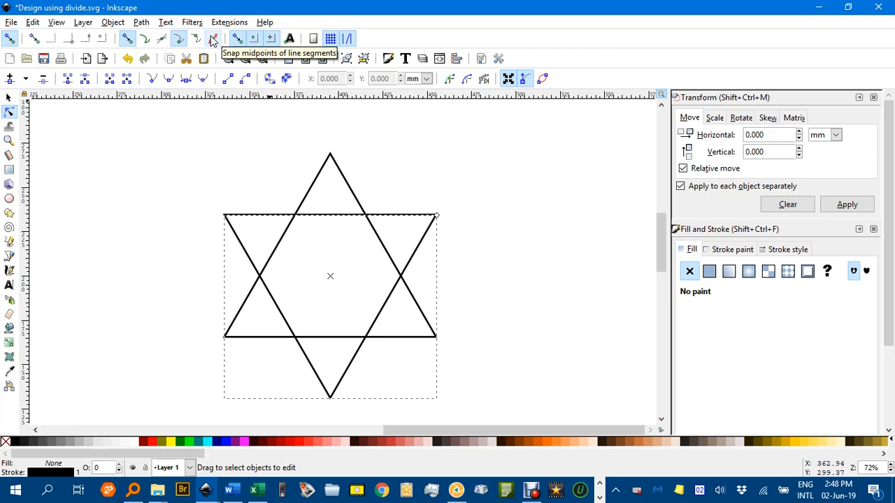
{"action": "left_click", "coordinate": [9, 98]}
{"action": "left_click", "coordinate": [209, 156]}
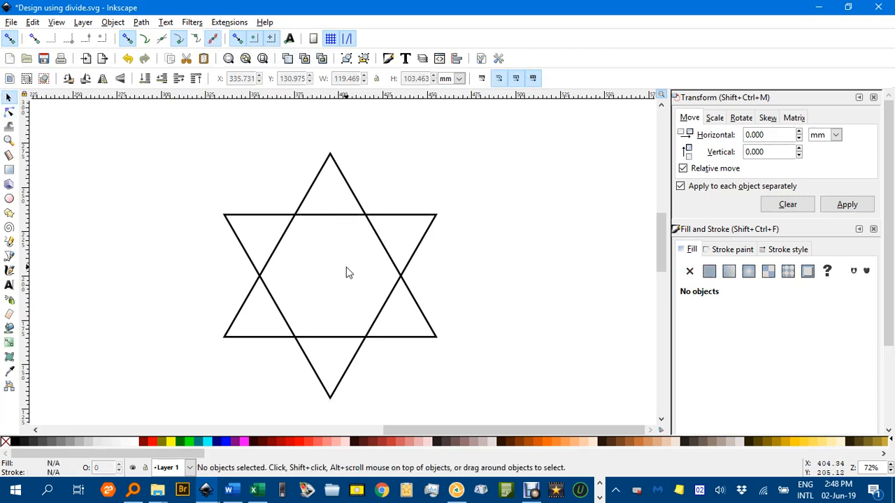
Step: Draw a closed triangular Bezier path joining the midpoints of the upright triangle's three sides
{"action": "key", "text": "b"}
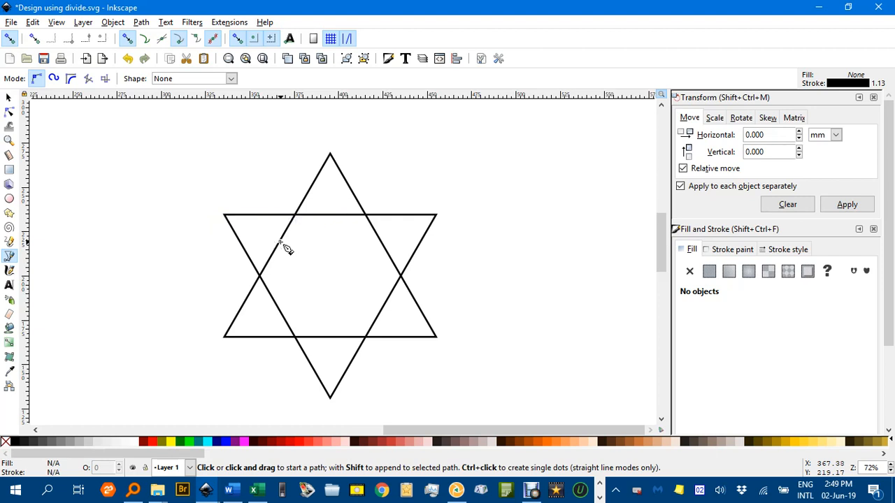
{"action": "left_click", "coordinate": [278, 245]}
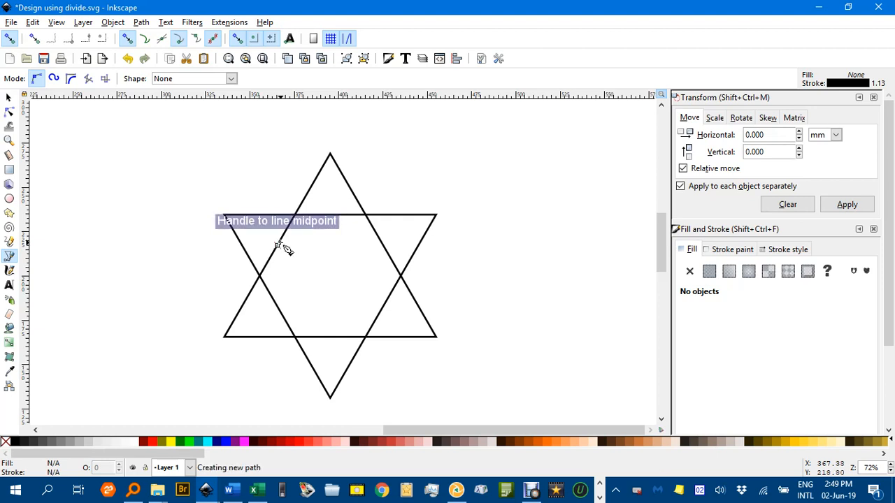
{"action": "left_click", "coordinate": [380, 246]}
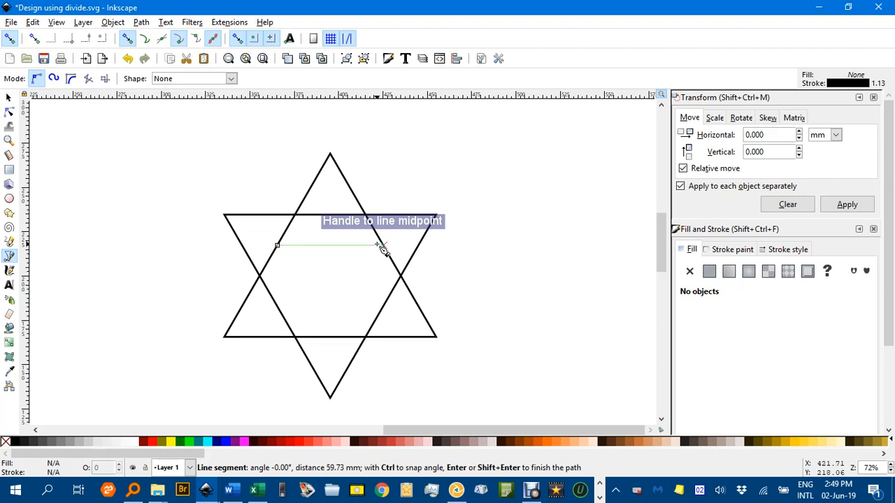
{"action": "left_click", "coordinate": [332, 337]}
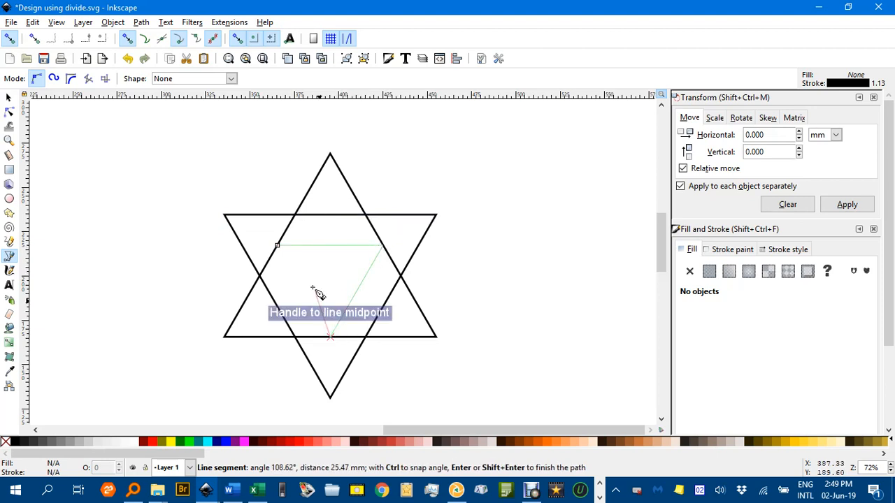
{"action": "left_click", "coordinate": [279, 247]}
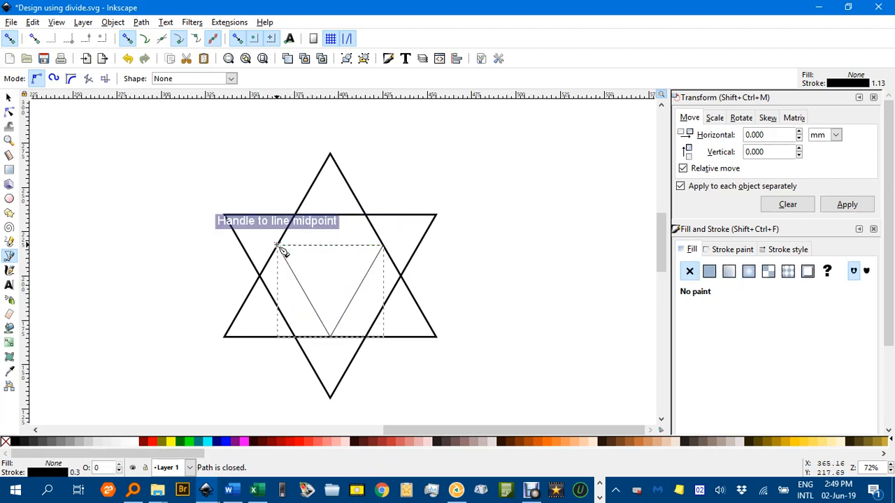
Step: Set the inner triangle's stroke width to 1 mm
{"action": "left_click", "coordinate": [9, 97]}
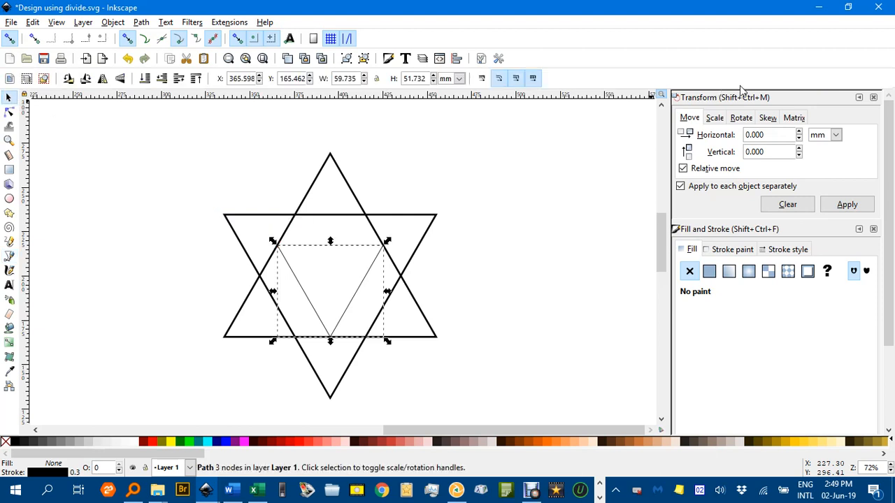
{"action": "left_click", "coordinate": [785, 250]}
{"action": "left_click", "coordinate": [777, 266]}
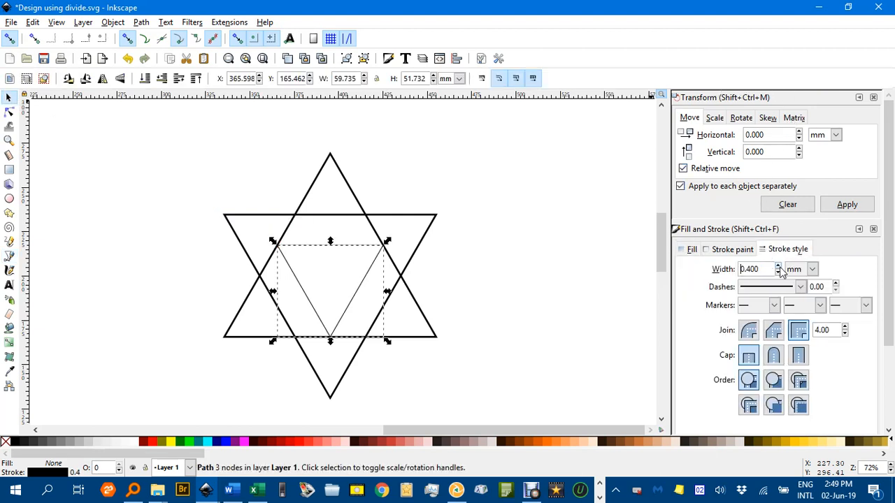
{"action": "left_click", "coordinate": [778, 266]}
{"action": "left_click", "coordinate": [778, 266]}
{"action": "left_click", "coordinate": [778, 266]}
{"action": "left_click", "coordinate": [777, 266]}
{"action": "left_click", "coordinate": [778, 266]}
{"action": "left_click", "coordinate": [778, 266]}
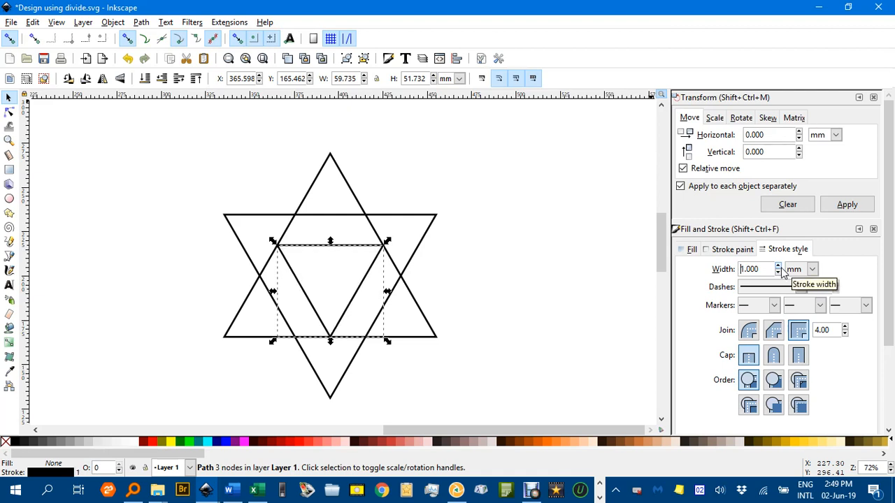
{"action": "left_click", "coordinate": [428, 172]}
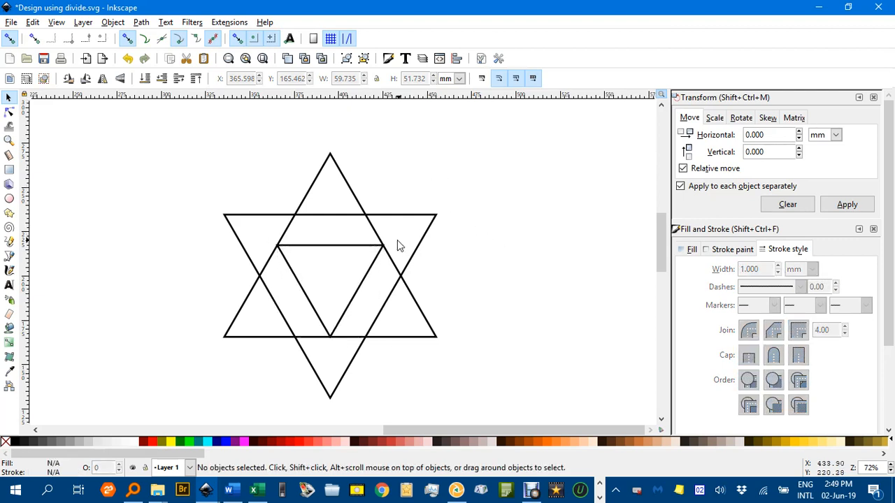
Step: Duplicate the inner triangle, flip the copy vertically, and move it up onto the star's centre to form a smaller star
{"action": "left_click", "coordinate": [351, 249]}
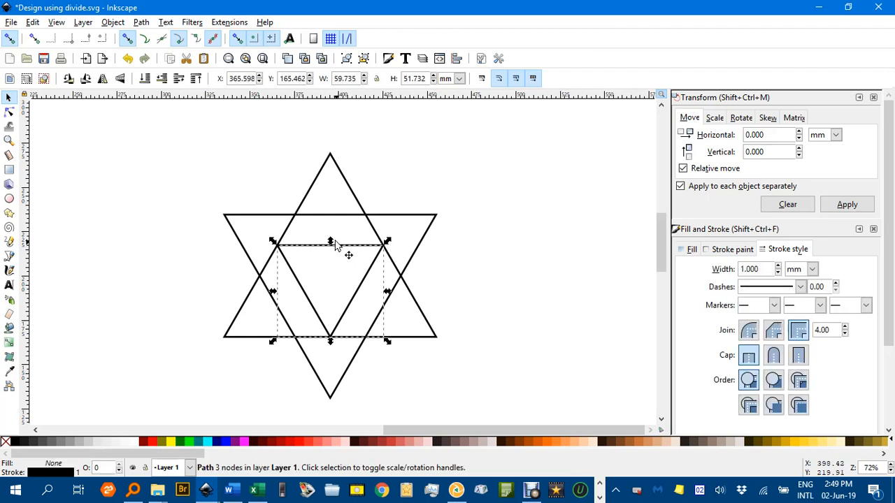
{"action": "left_click", "coordinate": [341, 233]}
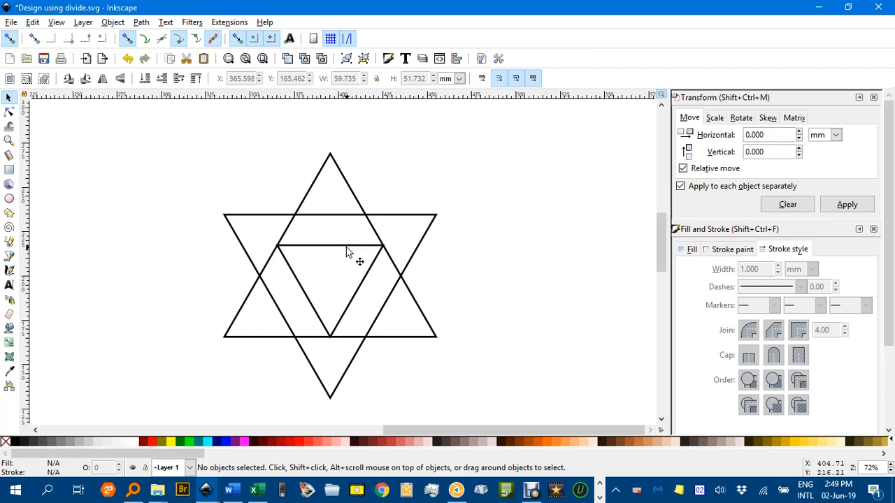
{"action": "left_click", "coordinate": [346, 250]}
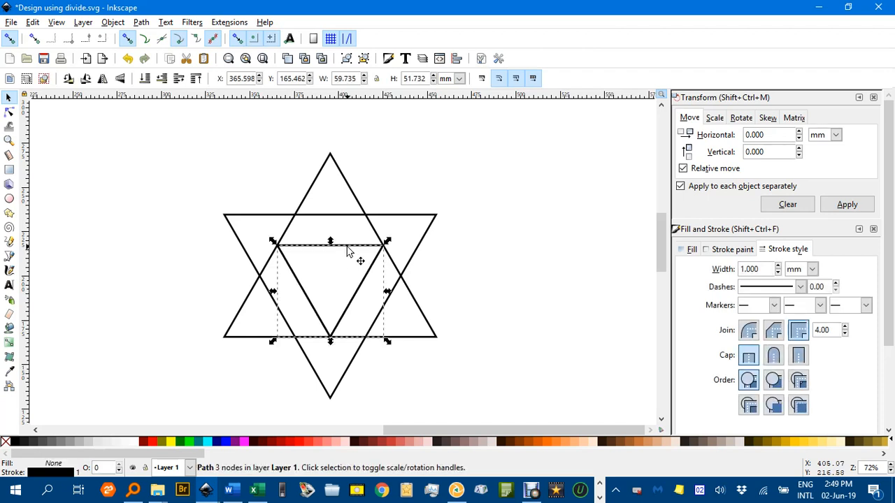
{"action": "left_click", "coordinate": [124, 81]}
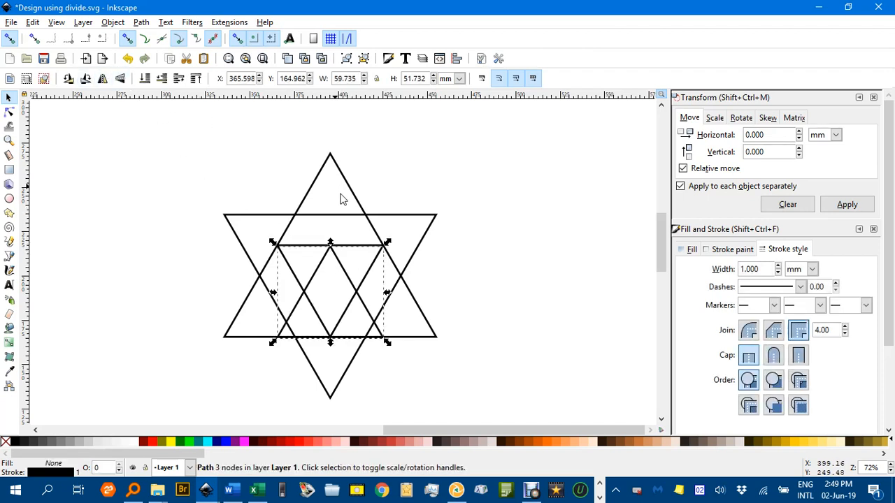
{"action": "left_click_drag", "start_coordinate": [344, 273], "coordinate": [347, 243]}
{"action": "left_click", "coordinate": [489, 178]}
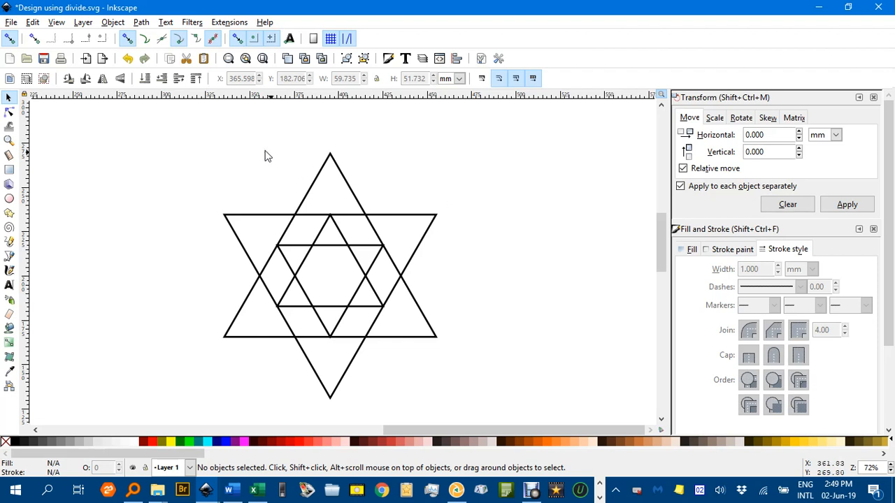
Step: Combine all four triangles into one path and move it aside to free space for a background shape
{"action": "mouse_move", "coordinate": [178, 129]}
{"action": "left_mouse_down"}
{"action": "mouse_move", "coordinate": [199, 132]}
{"action": "mouse_move", "coordinate": [493, 363]}
{"action": "mouse_move", "coordinate": [517, 416]}
{"action": "left_mouse_up"}
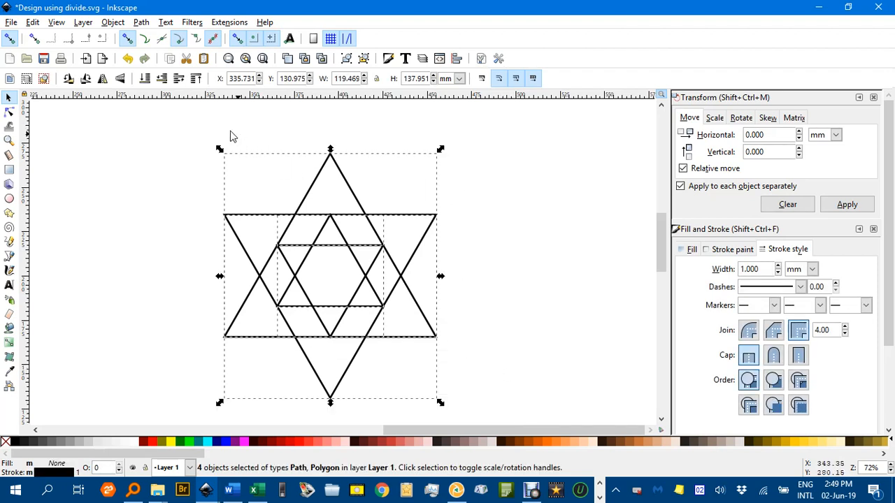
{"action": "left_click", "coordinate": [141, 23]}
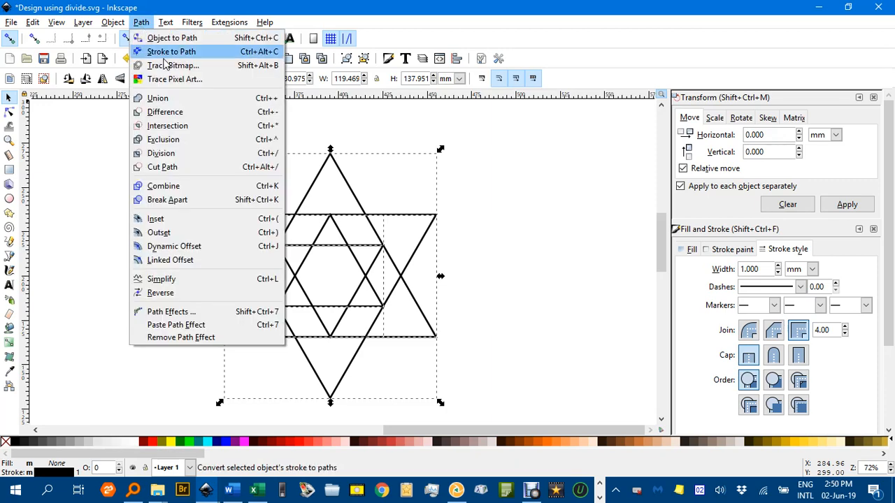
{"action": "left_click", "coordinate": [202, 187]}
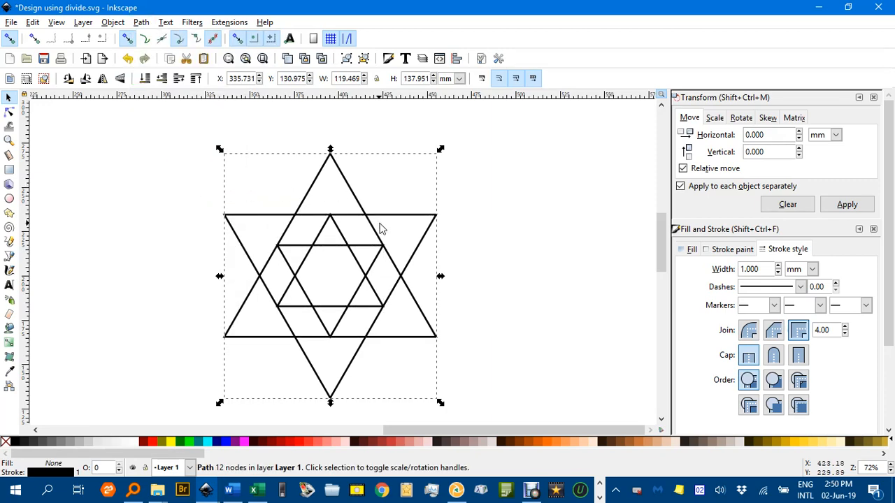
{"action": "left_click_drag", "start_coordinate": [379, 224], "coordinate": [171, 192]}
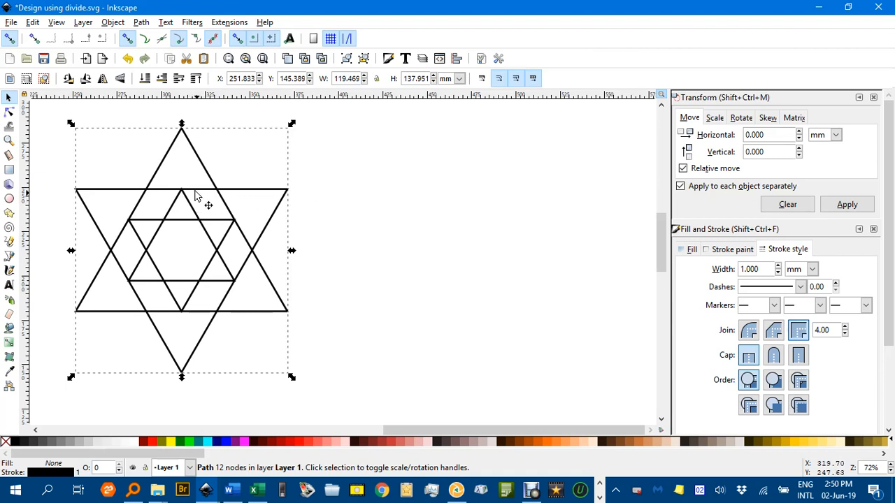
Step: Draw a rectangle about 162 mm wide and 152 mm high beside the star and fill it with yellow
{"action": "left_click", "coordinate": [10, 172]}
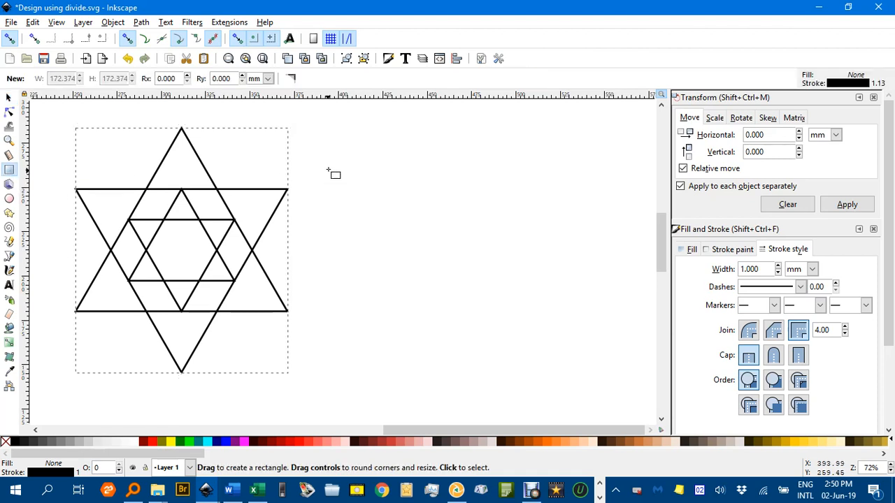
{"action": "left_click_drag", "start_coordinate": [351, 137], "coordinate": [639, 406]}
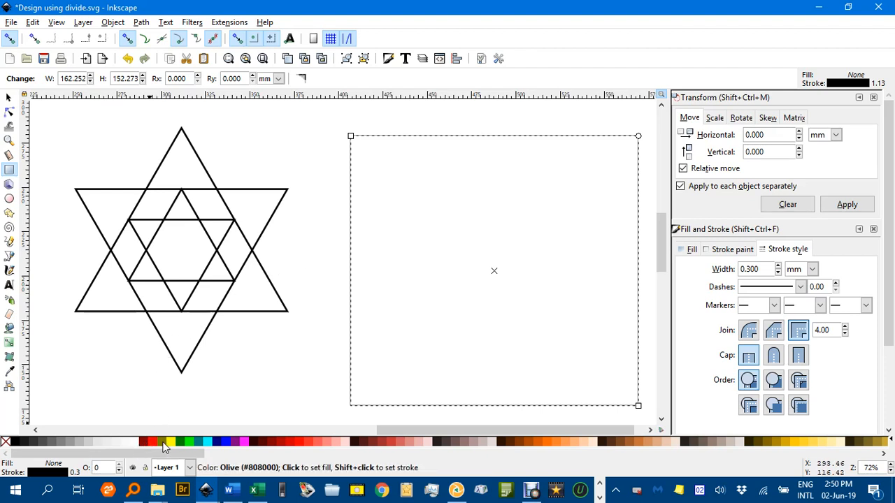
{"action": "left_click", "coordinate": [170, 442]}
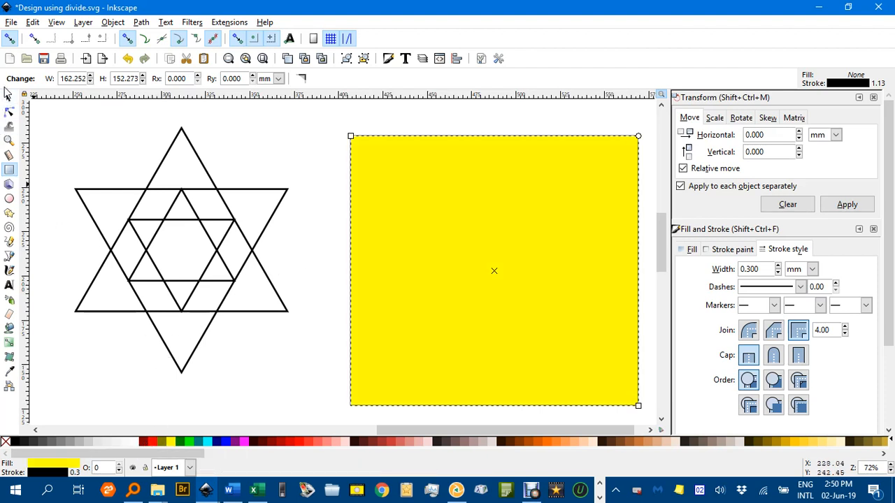
Step: Move the combined star onto the centre of the yellow rectangle and raise it to the top
{"action": "left_click", "coordinate": [9, 97]}
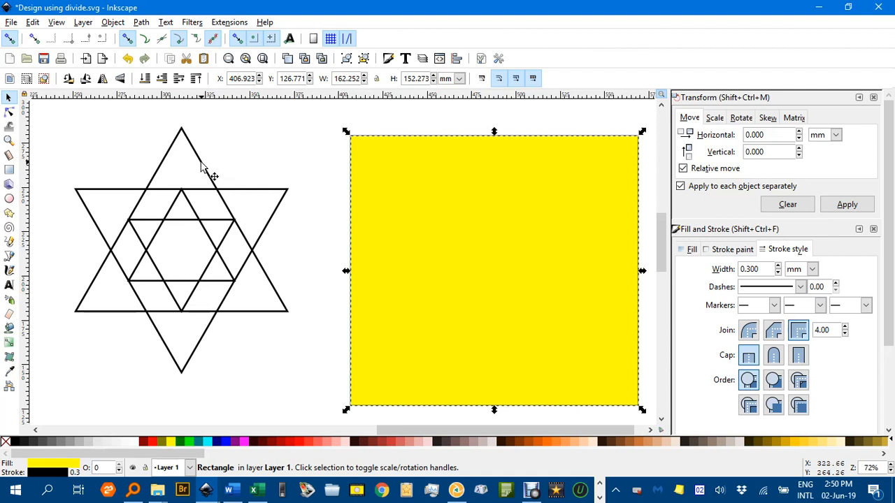
{"action": "left_click_drag", "start_coordinate": [200, 167], "coordinate": [515, 190]}
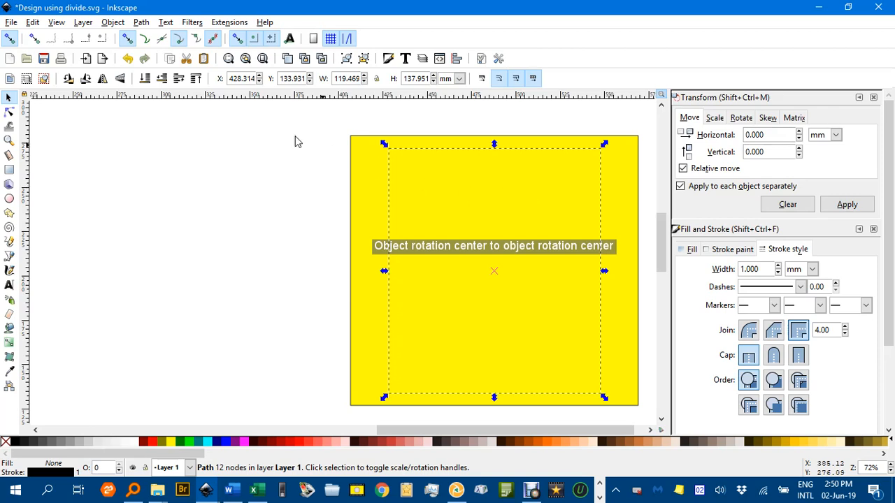
{"action": "left_click", "coordinate": [196, 79]}
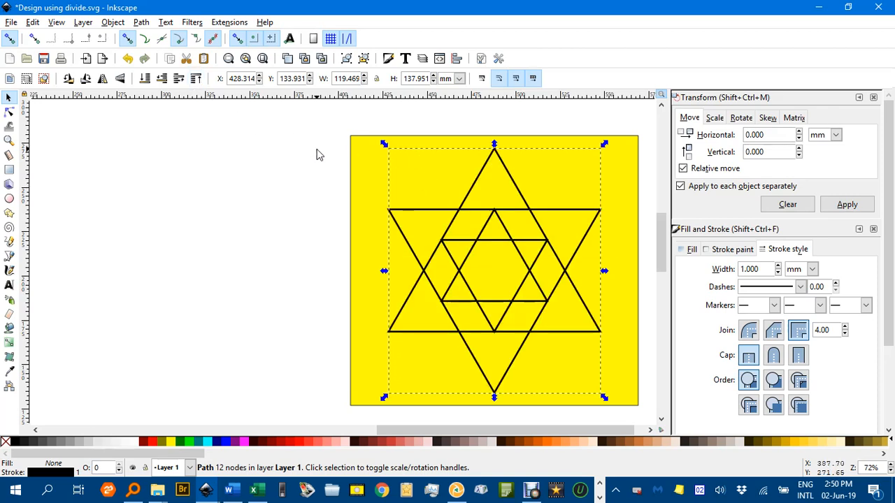
Step: Select the star and the yellow rectangle together and split the rectangle along the star's lines with Division
{"action": "left_click_drag", "start_coordinate": [316, 150], "coordinate": [244, 146]}
{"action": "left_click_drag", "start_coordinate": [244, 111], "coordinate": [615, 382]}
{"action": "scroll", "coordinate": [597, 290], "scroll_direction": "up", "scroll_amount": 2}
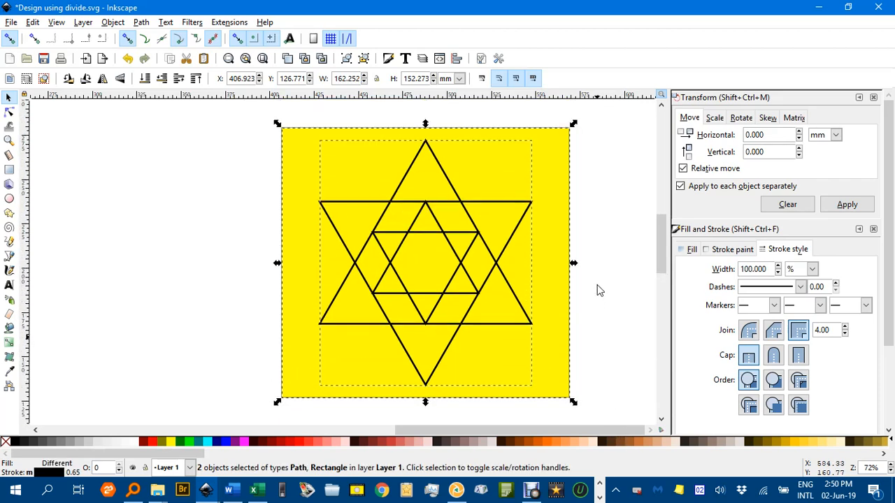
{"action": "left_click", "coordinate": [141, 21]}
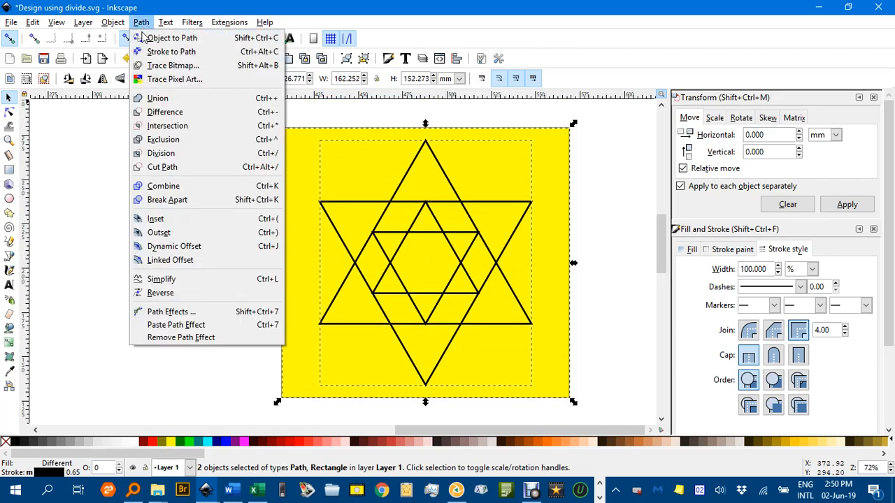
{"action": "left_click", "coordinate": [173, 153]}
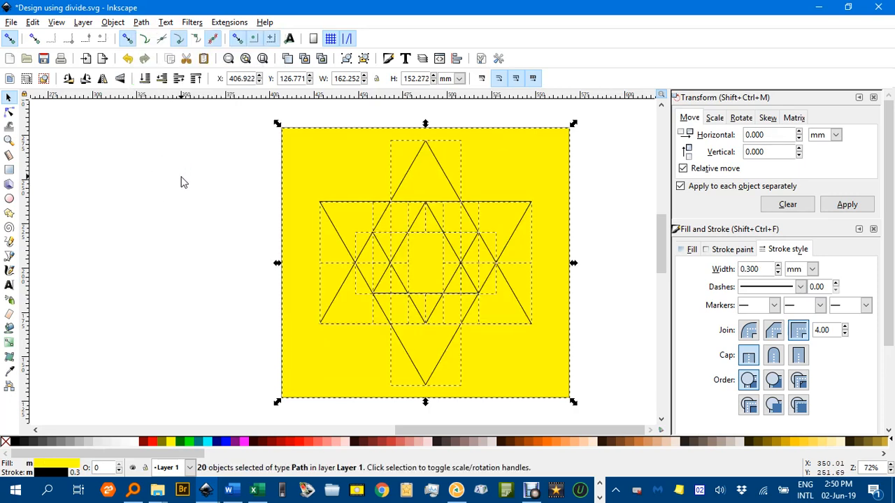
Step: Delete the yellow background piece surrounding the star and the hexagon piece at the star's centre
{"action": "left_click", "coordinate": [225, 189]}
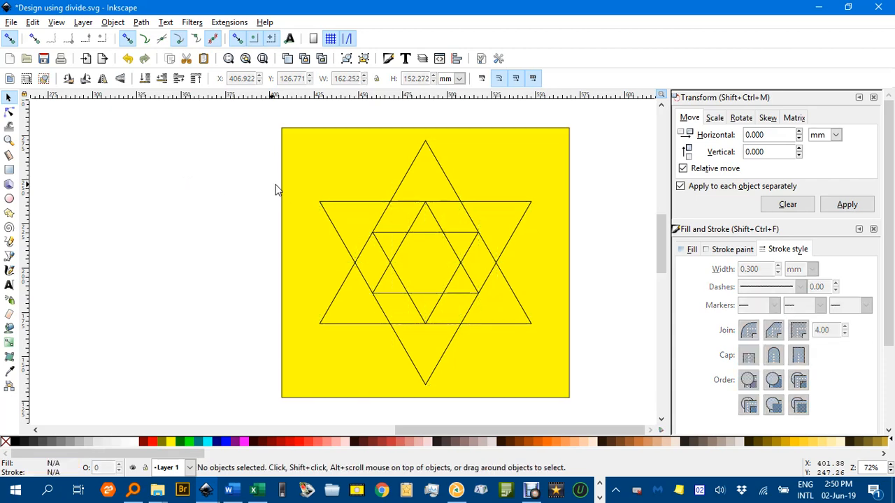
{"action": "scroll", "coordinate": [583, 213], "scroll_direction": "right", "scroll_amount": 2}
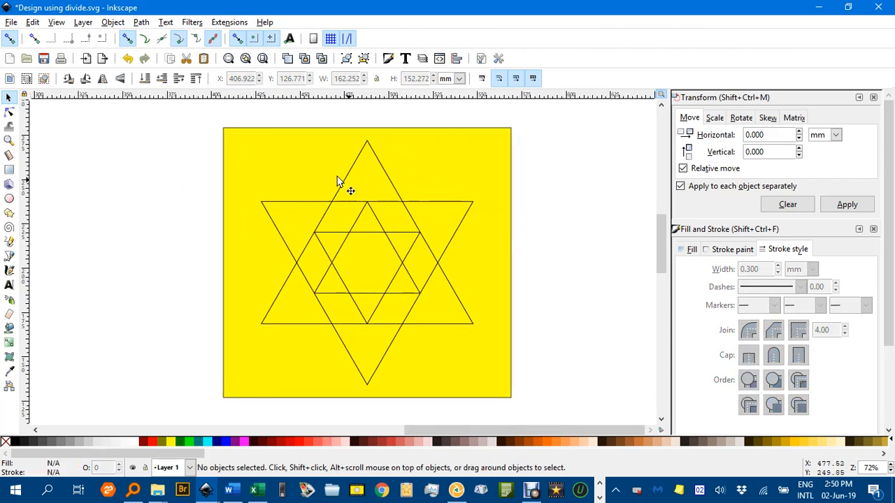
{"action": "left_click", "coordinate": [278, 161]}
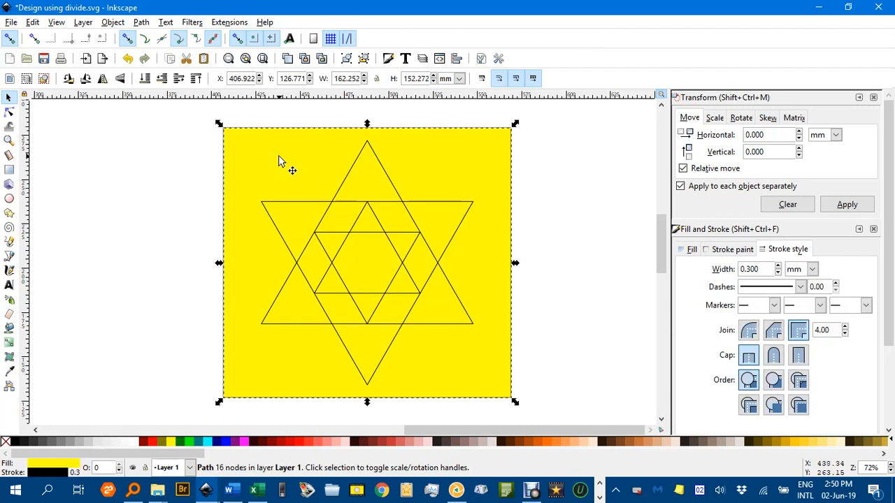
{"action": "key", "text": "Delete"}
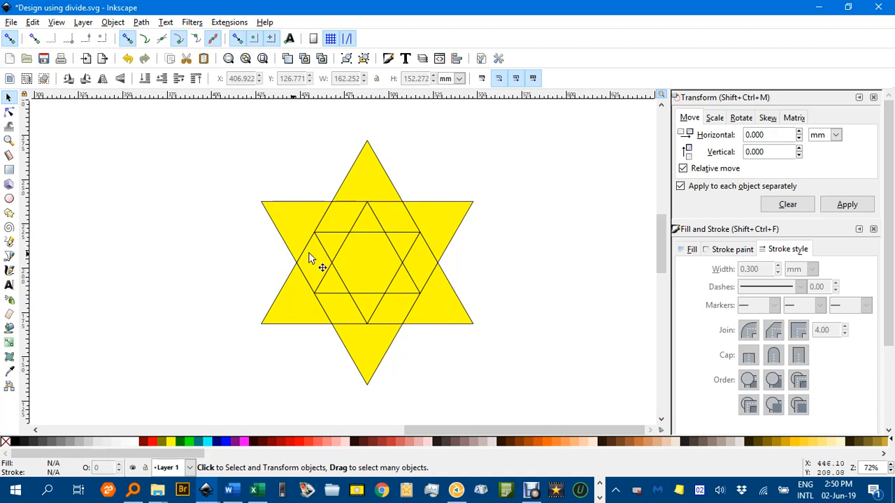
{"action": "left_click", "coordinate": [367, 261]}
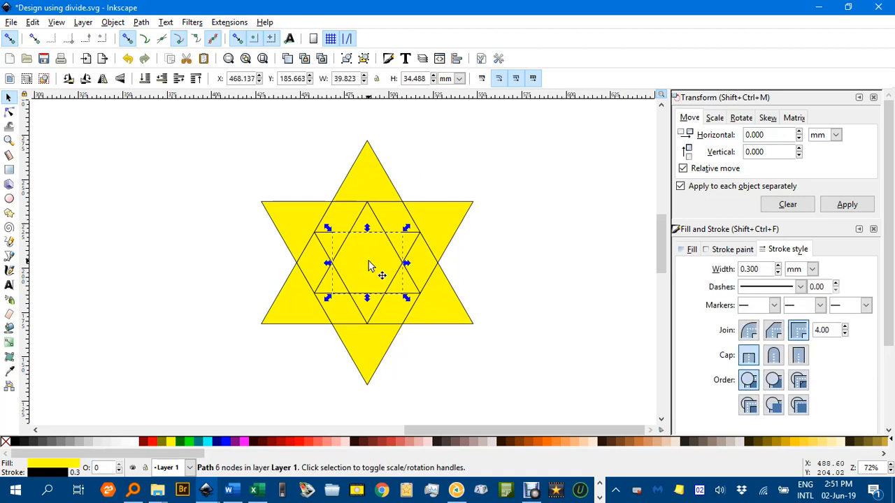
{"action": "key", "text": "Delete"}
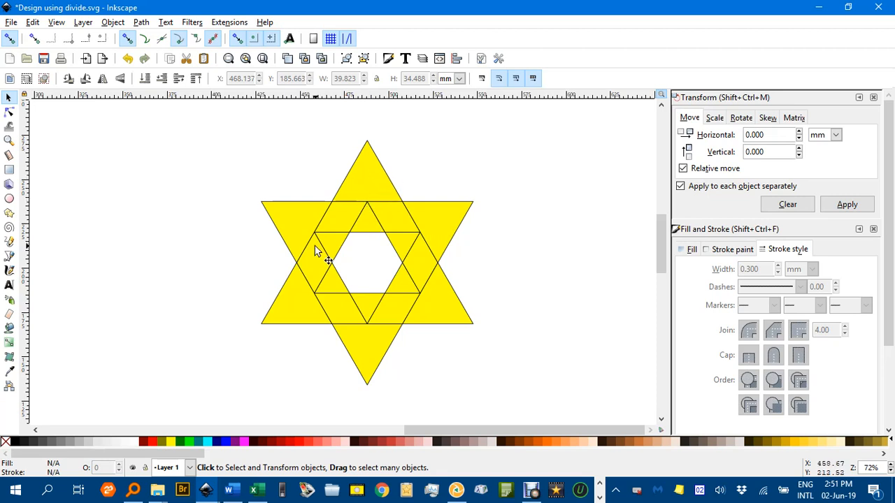
Step: Merge the star's top point with the two adjoining pieces down its left side using Union, and fill the shape with red
{"action": "left_click", "coordinate": [364, 176]}
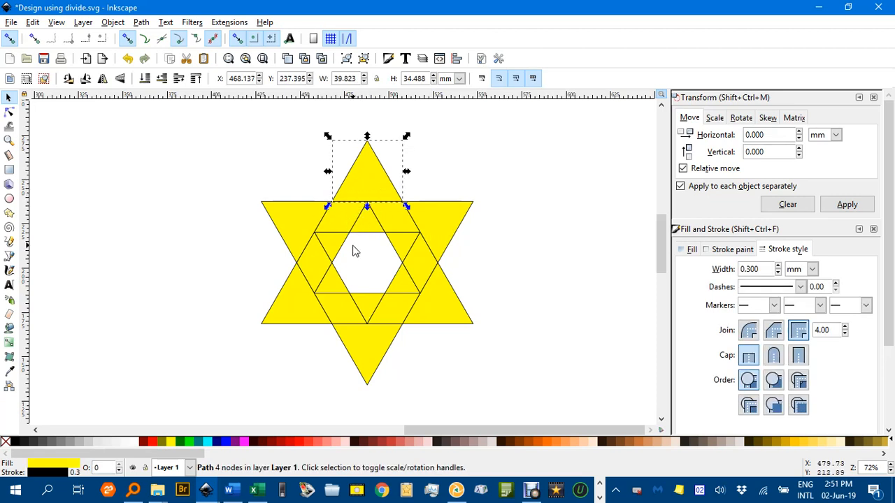
{"action": "left_click", "coordinate": [348, 223], "text": "shift"}
{"action": "left_click", "coordinate": [350, 253], "text": "shift"}
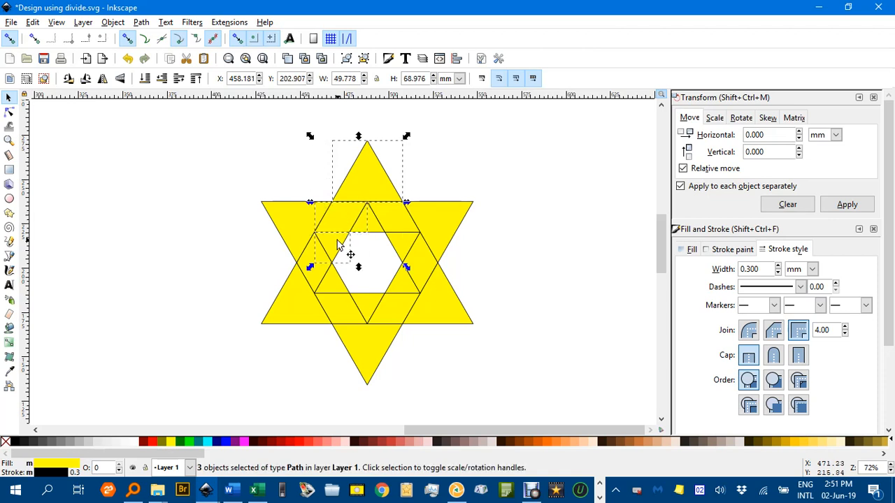
{"action": "key", "text": "ctrl+plus"}
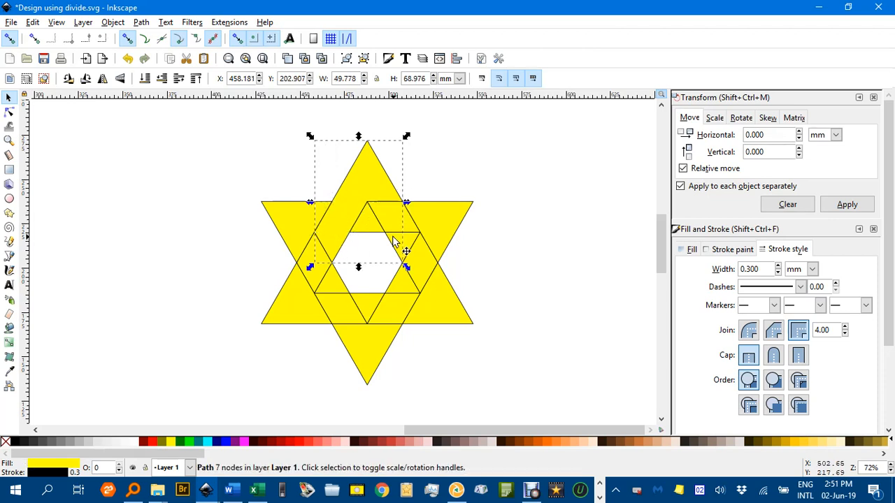
{"action": "left_click", "coordinate": [152, 442]}
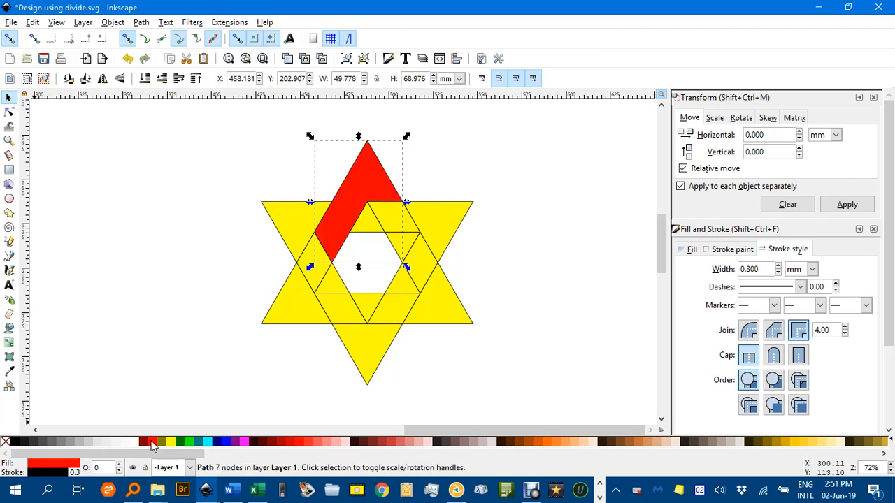
{"action": "left_click", "coordinate": [142, 23]}
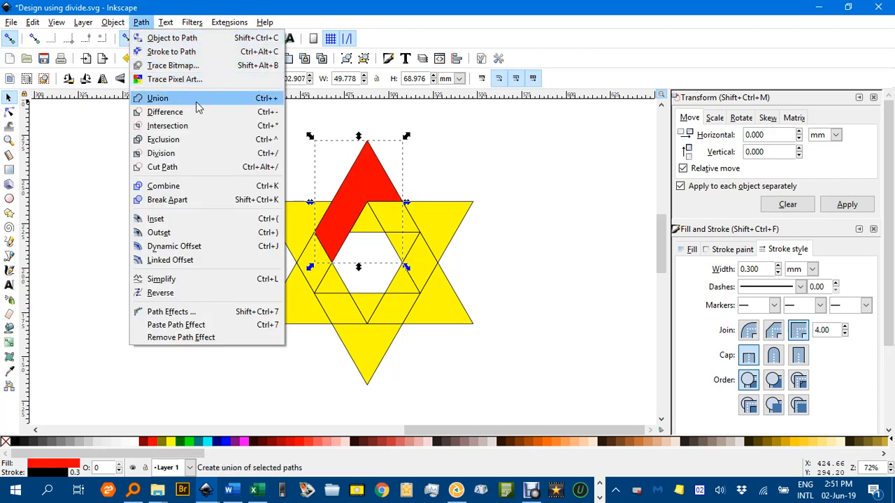
{"action": "left_click", "coordinate": [465, 150]}
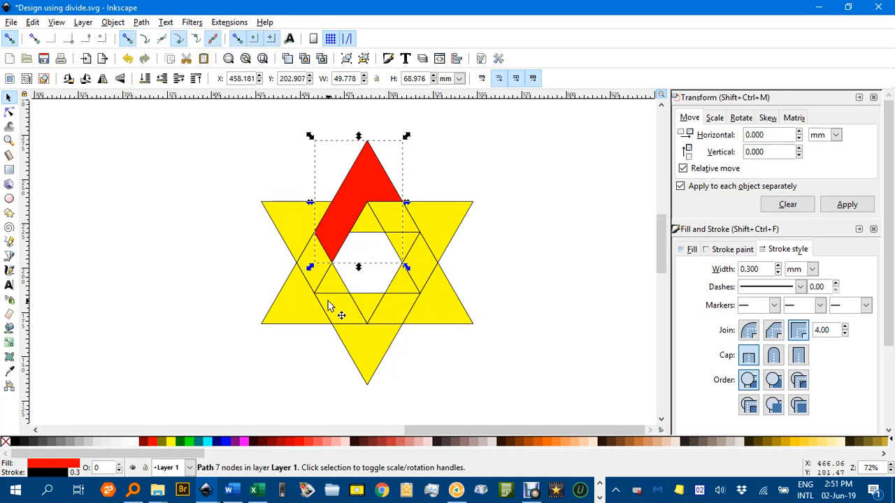
{"action": "left_click", "coordinate": [254, 256]}
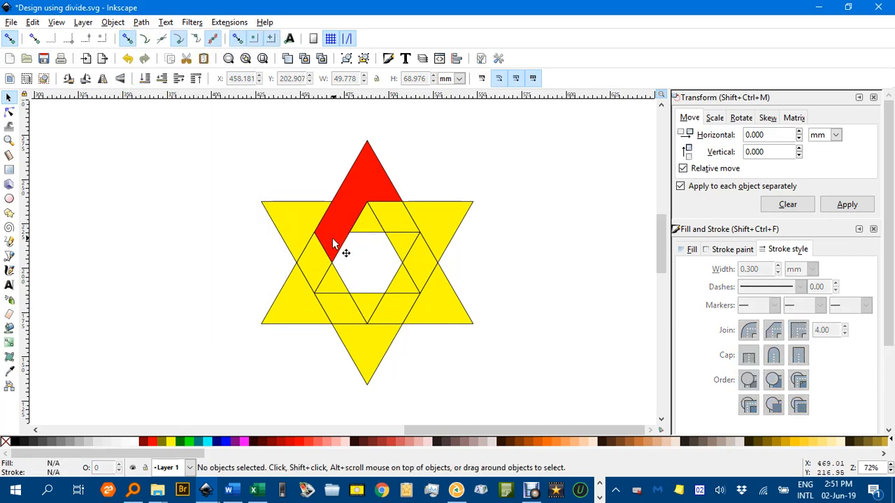
Step: Fill the star's upper-left point and the two adjoining pieces running down to the inner hexagon's lower-left corner with blue
{"action": "left_click", "coordinate": [295, 221]}
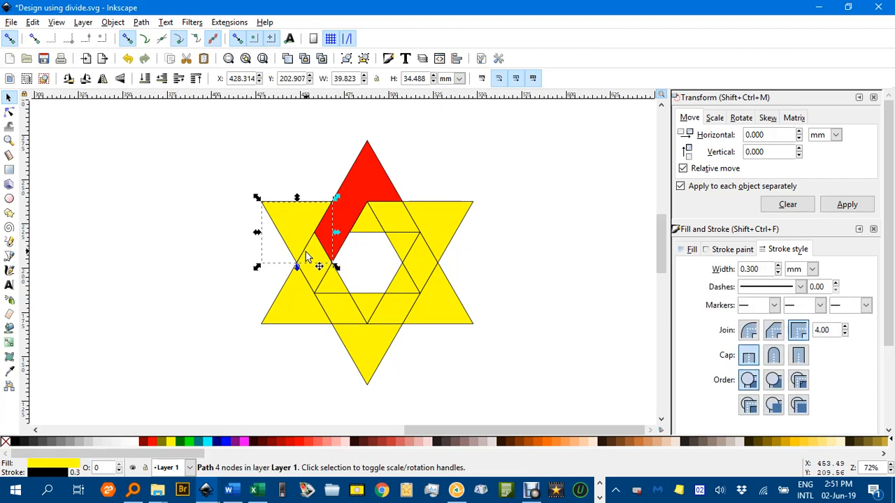
{"action": "left_click", "coordinate": [318, 273], "text": "shift"}
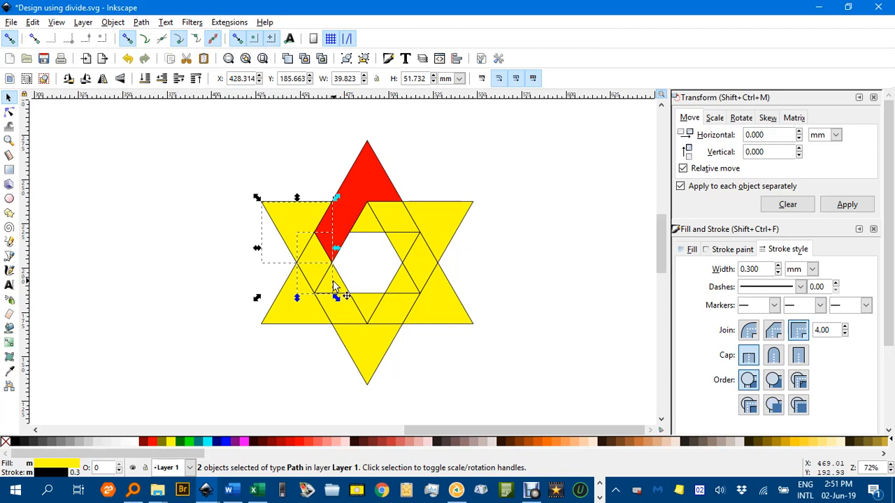
{"action": "left_click_drag", "start_coordinate": [340, 292], "coordinate": [349, 294]}
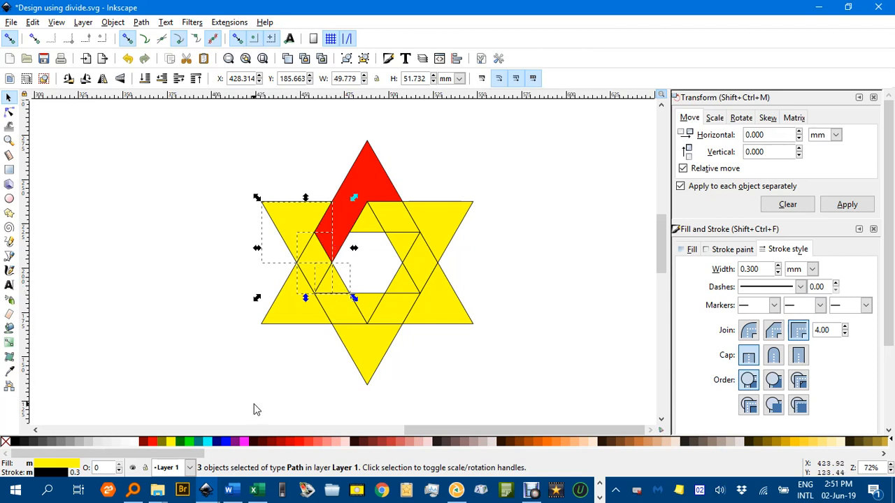
{"action": "left_click", "coordinate": [224, 443]}
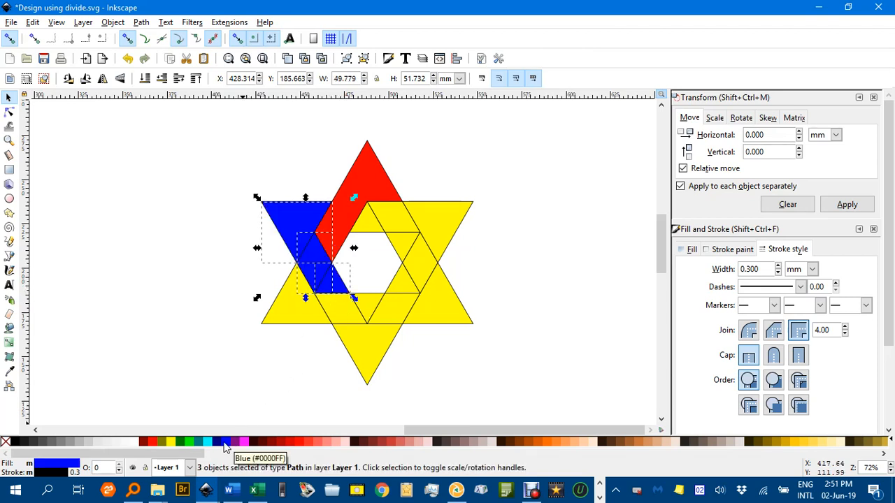
Step: Fill the star's lower-left point and the two adjoining pieces along the bottom of the hexagonal opening with red
{"action": "left_click", "coordinate": [298, 317]}
{"action": "left_click", "coordinate": [343, 314], "text": "shift"}
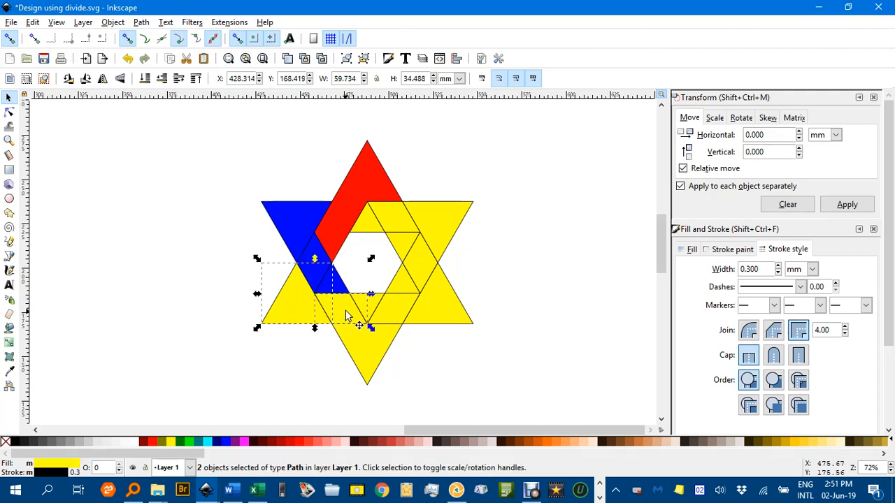
{"action": "left_click", "coordinate": [380, 314], "text": "shift"}
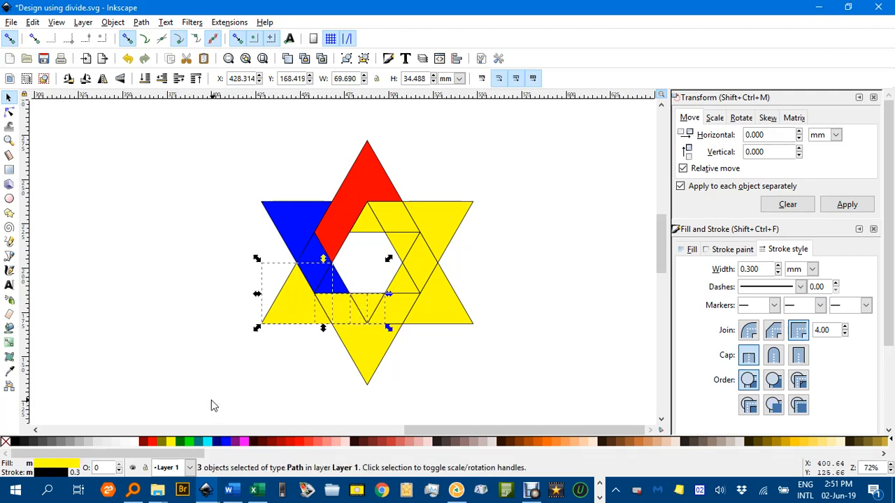
{"action": "left_click", "coordinate": [157, 445]}
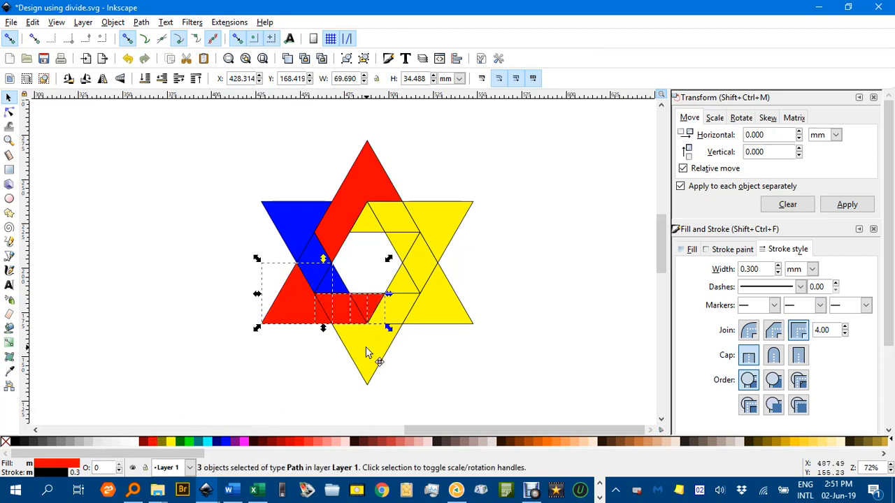
Step: Fill the star's bottom point and the two adjoining pieces running up the lower-right side of the opening with blue
{"action": "left_click", "coordinate": [370, 344]}
{"action": "left_click", "coordinate": [396, 308], "text": "shift"}
{"action": "left_click", "coordinate": [405, 287], "text": "shift"}
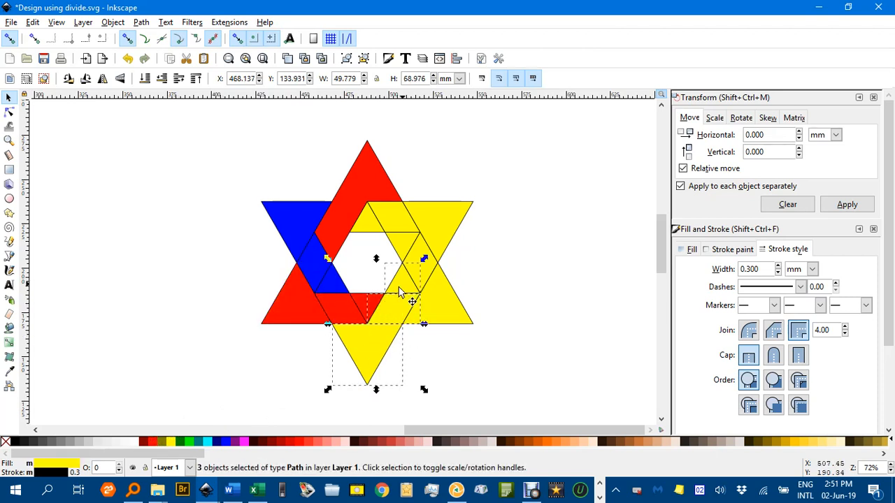
{"action": "left_click", "coordinate": [228, 443]}
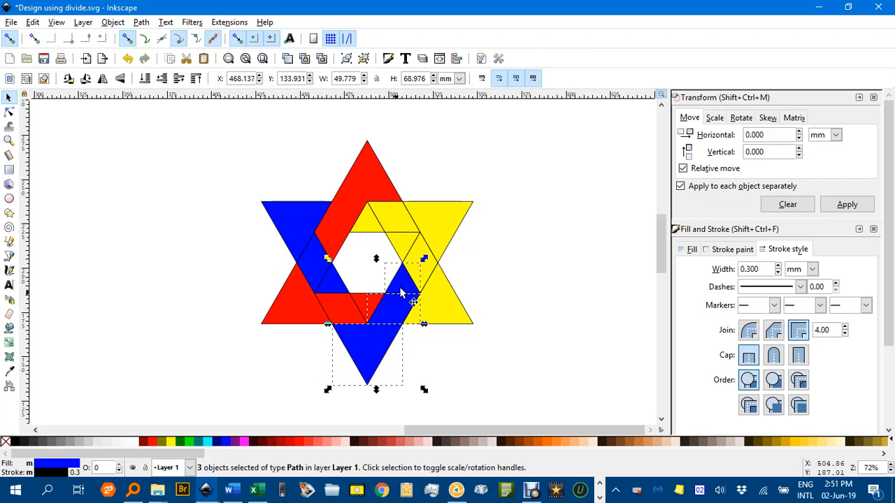
Step: Fill the star's lower-right point and the two adjoining pieces running up the right side of the opening with red
{"action": "left_click", "coordinate": [431, 305]}
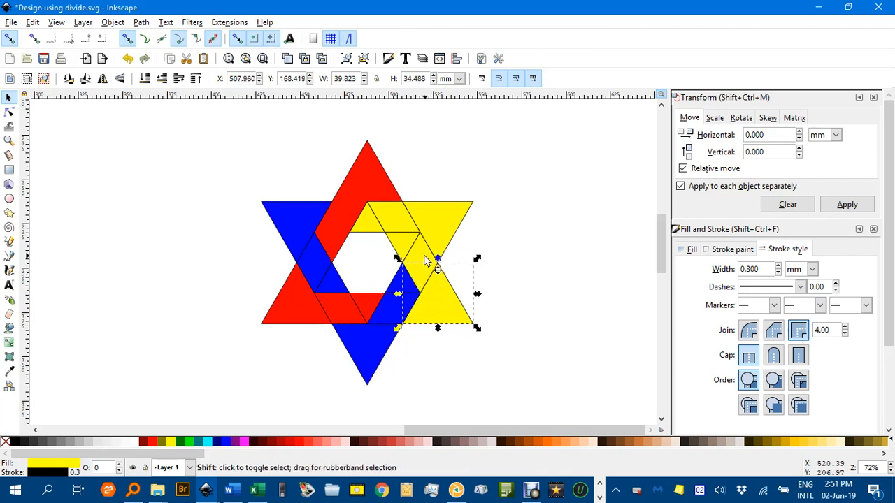
{"action": "left_click", "coordinate": [428, 259], "text": "shift"}
{"action": "left_click", "coordinate": [399, 246], "text": "shift"}
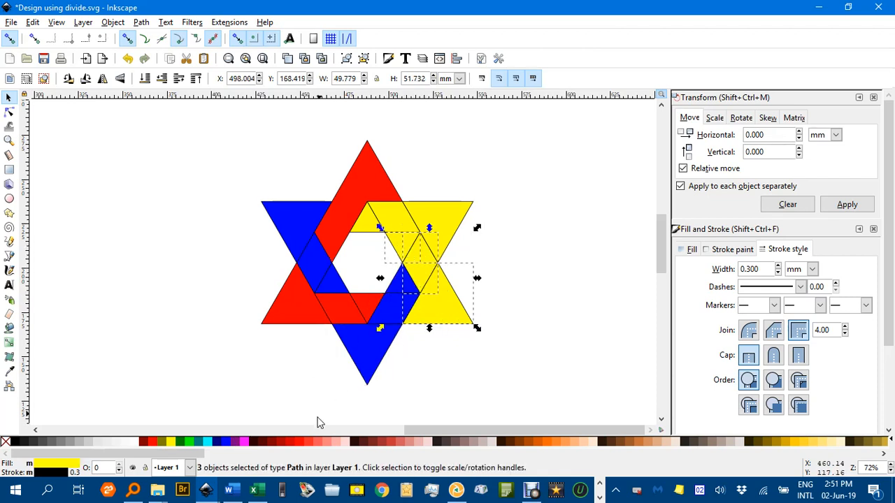
{"action": "left_click", "coordinate": [155, 443]}
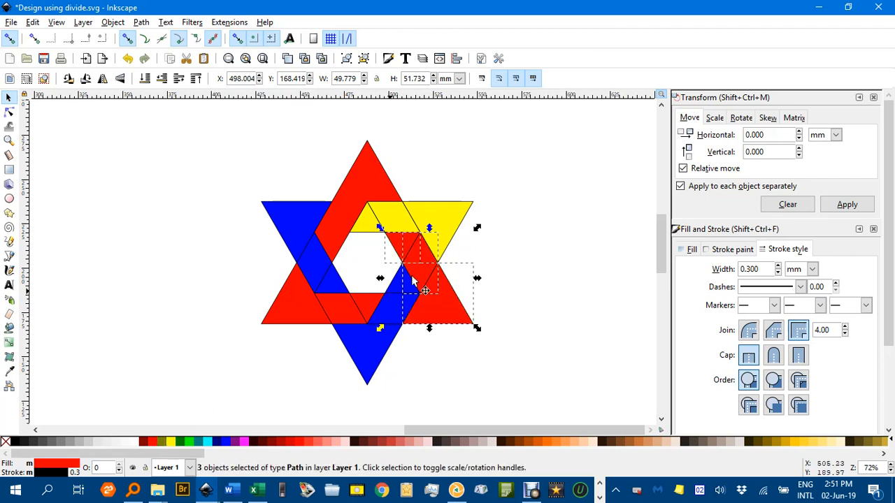
Step: Fill the star's upper-right point and the two adjoining pieces along the top of the opening with blue, and clear the selection
{"action": "left_click", "coordinate": [442, 224]}
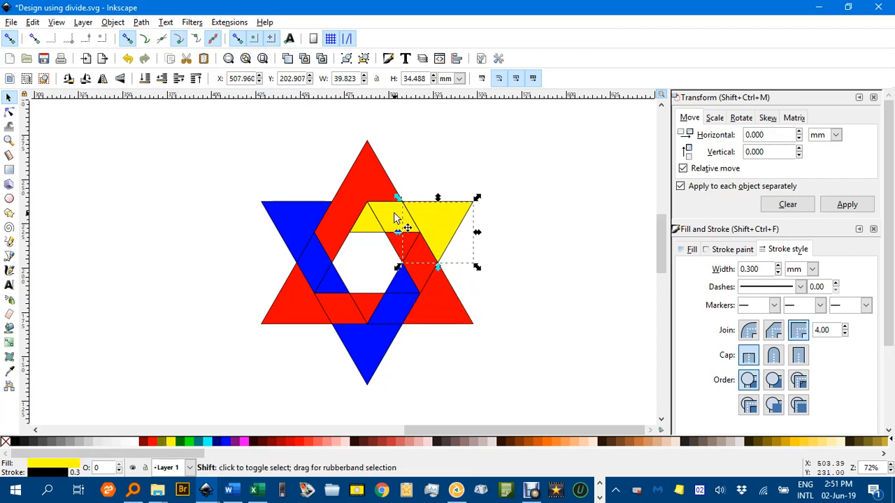
{"action": "left_click", "coordinate": [399, 216], "text": "shift"}
{"action": "left_click", "coordinate": [367, 226], "text": "shift"}
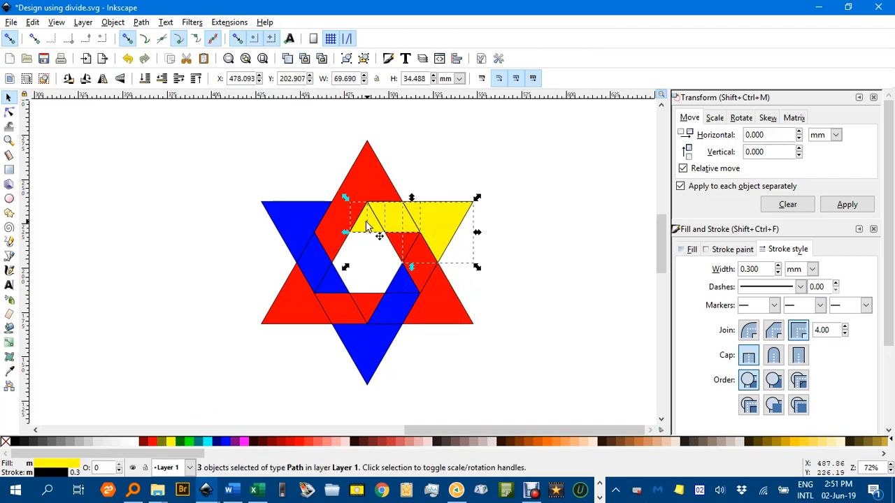
{"action": "left_click", "coordinate": [226, 443]}
{"action": "left_click", "coordinate": [242, 355]}
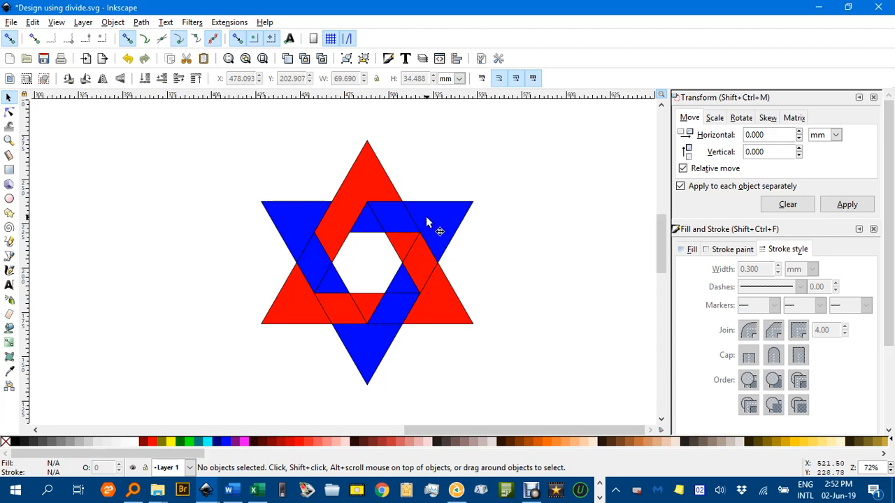
Step: Merge the three blue pieces of the star's upper-left arm into one path with Union
{"action": "left_click", "coordinate": [307, 215]}
{"action": "left_click", "coordinate": [318, 278], "text": "shift"}
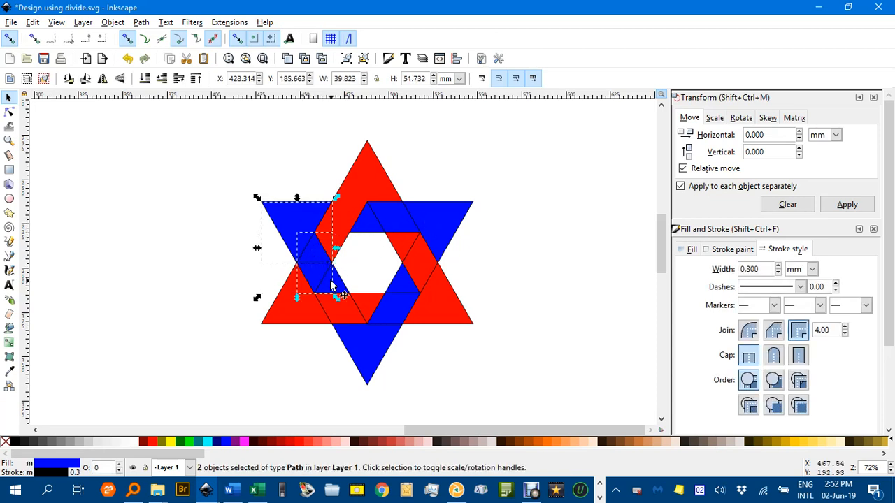
{"action": "left_click", "coordinate": [334, 285], "text": "shift"}
{"action": "key", "text": "ctrl+plus"}
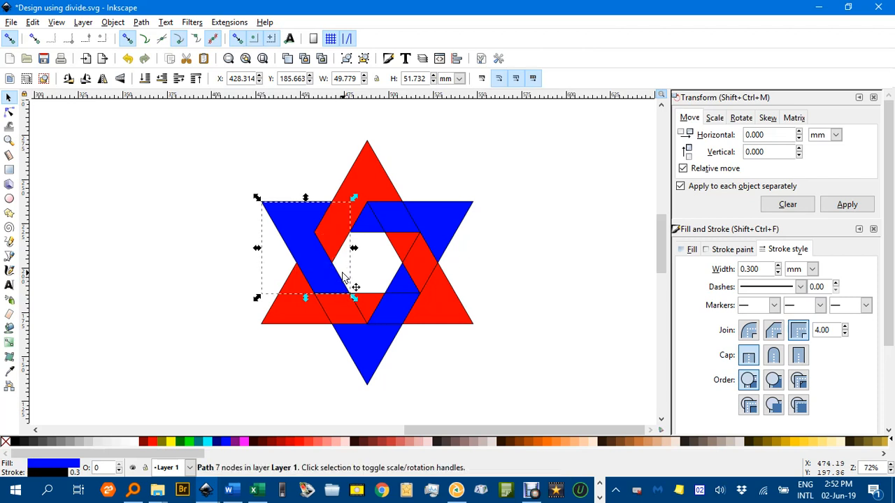
Step: Merge the three red pieces of the star's lower-left arm into one path with Union
{"action": "left_click", "coordinate": [315, 320]}
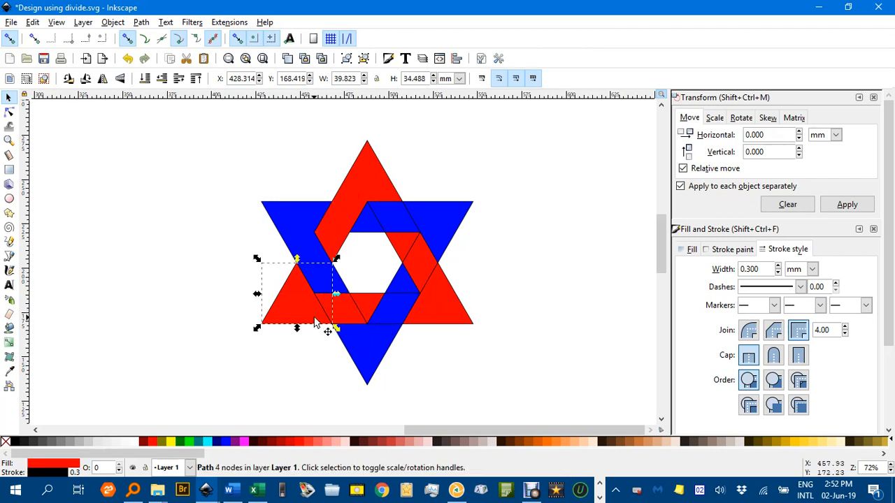
{"action": "left_click", "coordinate": [355, 318], "text": "shift"}
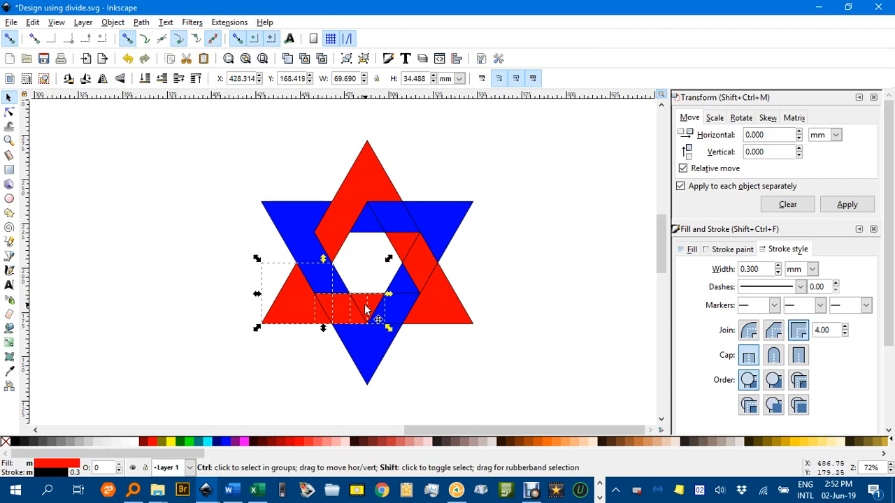
{"action": "key", "text": "ctrl+plus"}
Step: Merge the three blue pieces of the star's bottom arm into one path with Union
{"action": "left_click", "coordinate": [381, 349]}
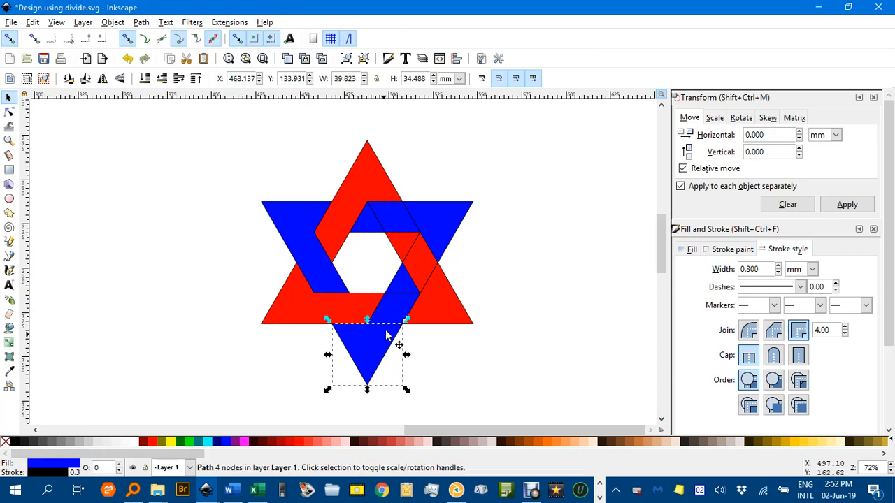
{"action": "left_click", "coordinate": [403, 315], "text": "shift"}
{"action": "left_click", "coordinate": [406, 289], "text": "shift"}
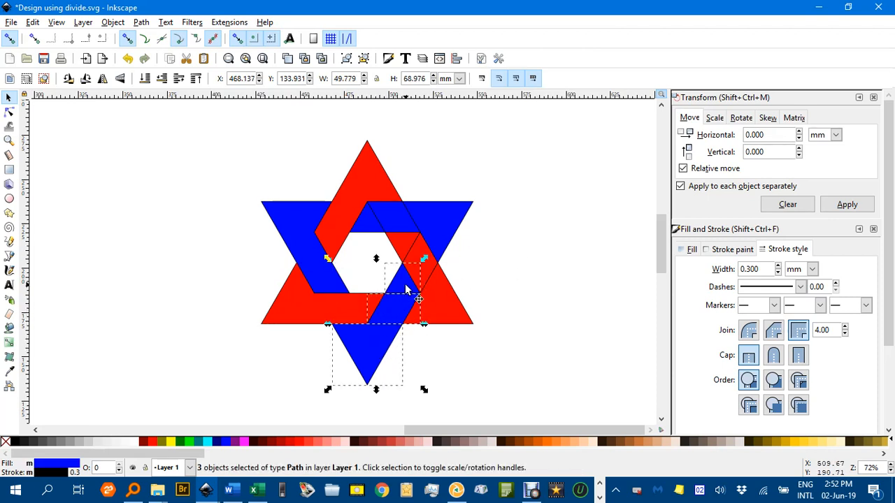
{"action": "key", "text": "ctrl+plus"}
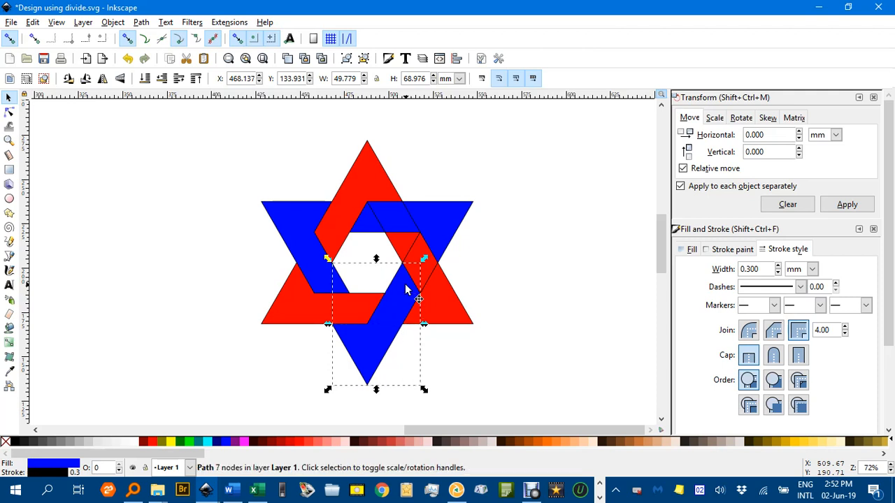
Step: Merge the three red pieces of the star's lower-right arm into one path with Union
{"action": "left_click", "coordinate": [423, 273]}
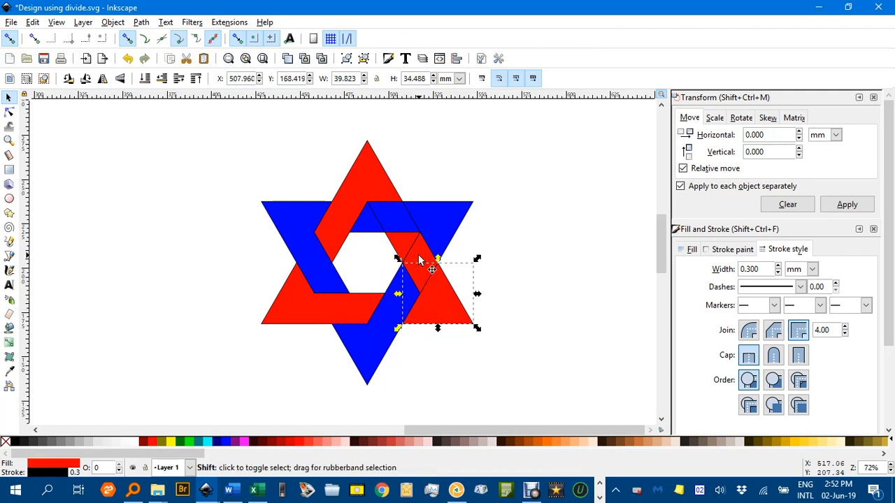
{"action": "left_click", "coordinate": [408, 253], "text": "shift"}
{"action": "left_click", "coordinate": [399, 248], "text": "shift"}
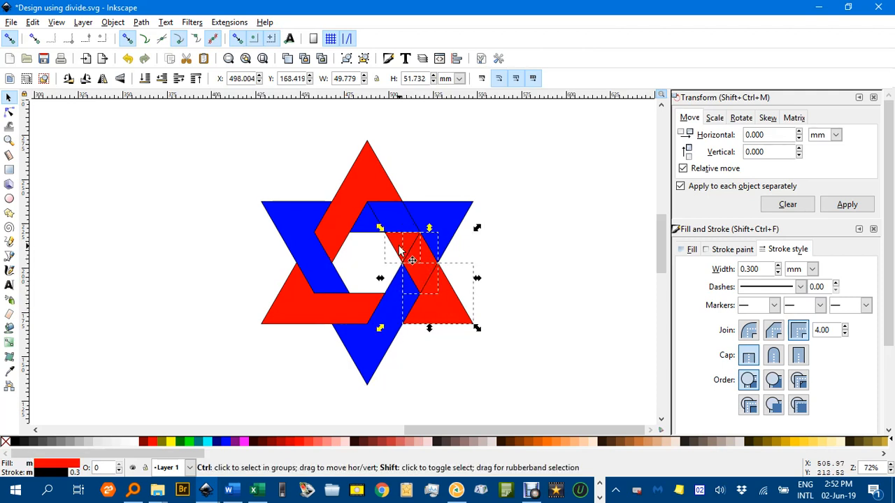
{"action": "left_click", "coordinate": [404, 251]}
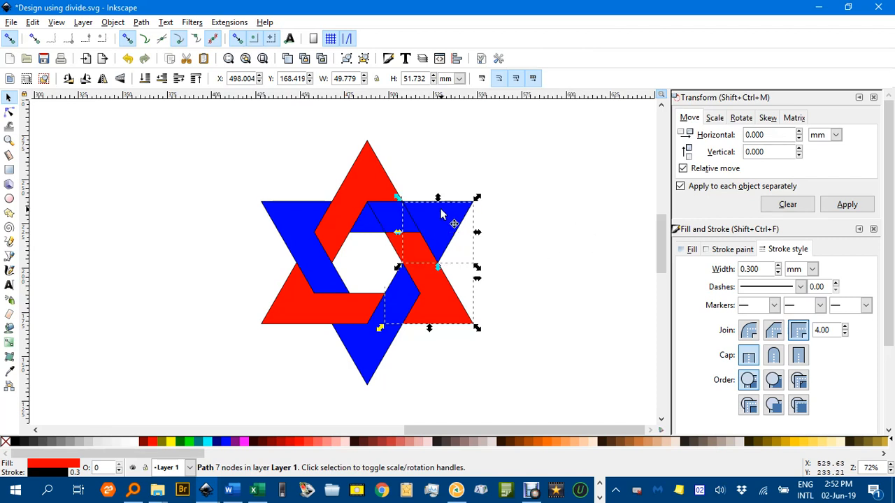
Step: Merge the three blue pieces of the star's upper-right arm into one path with Union, and clear the selection
{"action": "left_click", "coordinate": [391, 217]}
{"action": "left_click", "coordinate": [363, 225], "text": "shift"}
{"action": "left_click", "coordinate": [363, 228], "text": "shift"}
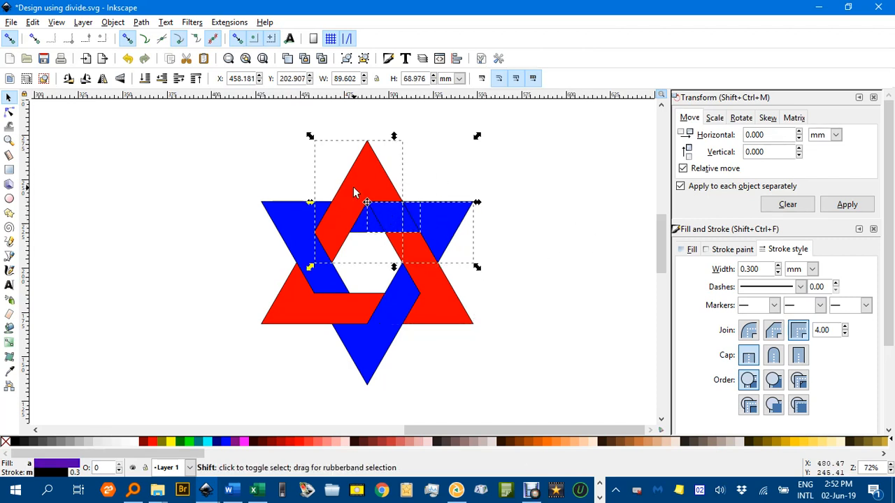
{"action": "left_click", "coordinate": [354, 192], "text": "shift"}
{"action": "left_click", "coordinate": [363, 227], "text": "shift"}
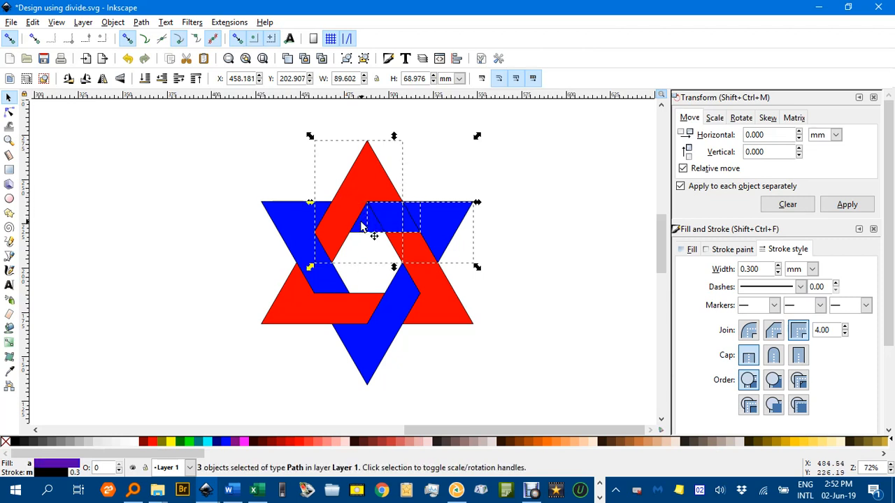
{"action": "left_click", "coordinate": [351, 209], "text": "shift"}
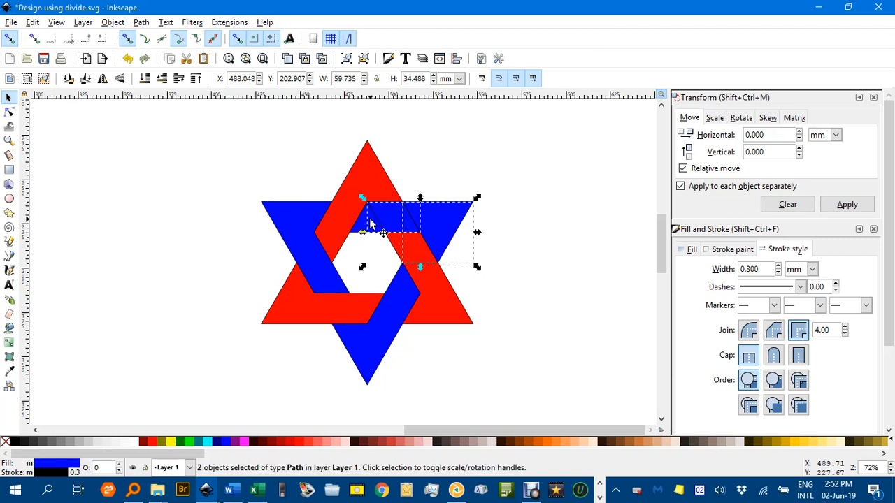
{"action": "left_click", "coordinate": [362, 230], "text": "shift"}
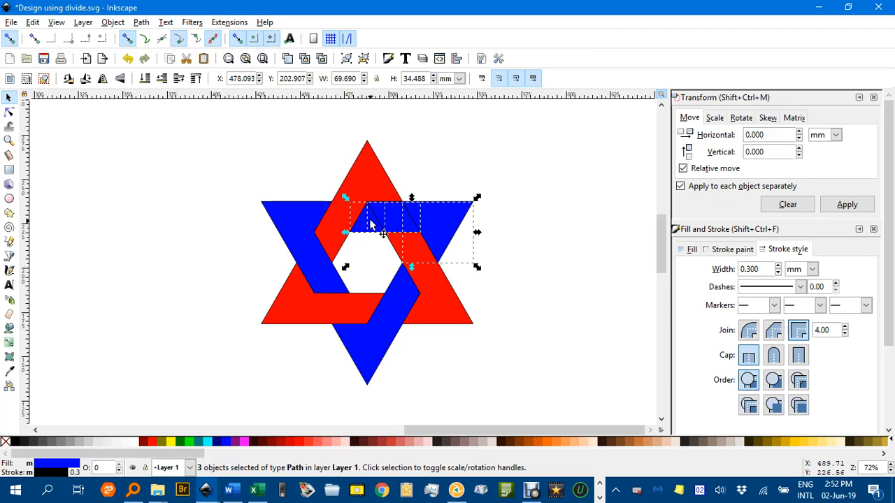
{"action": "key", "text": "ctrl+plus"}
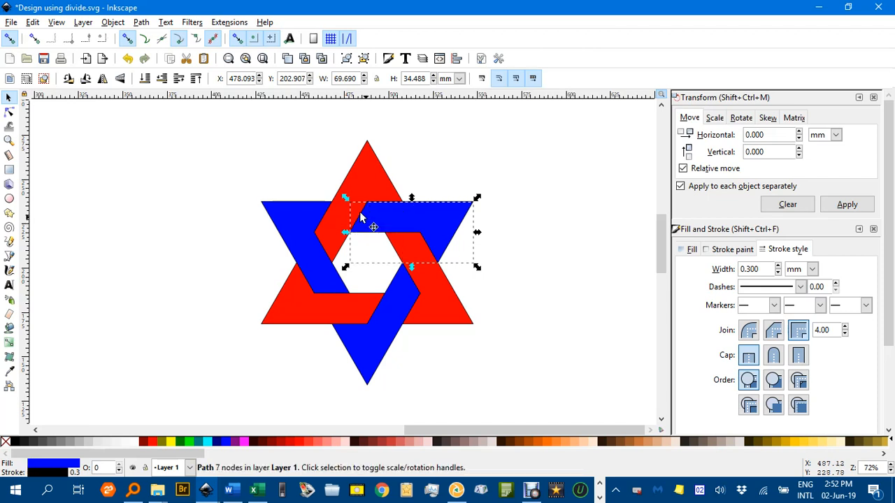
{"action": "left_click", "coordinate": [548, 233]}
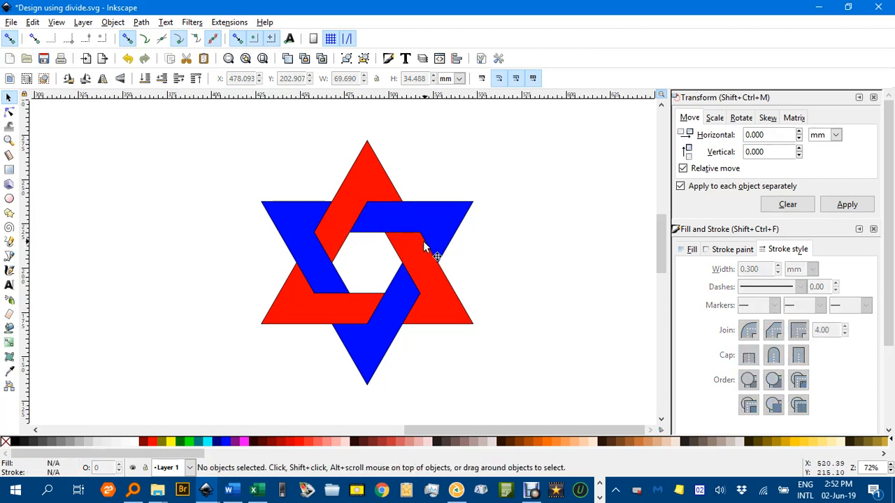
Step: Combine the star's three red arms into a single path
{"action": "scroll", "coordinate": [433, 197], "scroll_direction": "down", "scroll_amount": 2}
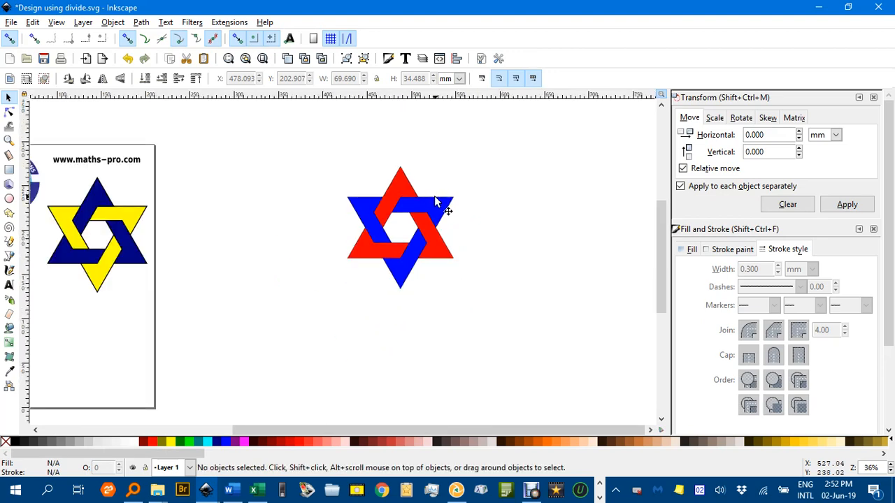
{"action": "left_click_drag", "start_coordinate": [436, 204], "coordinate": [358, 171]}
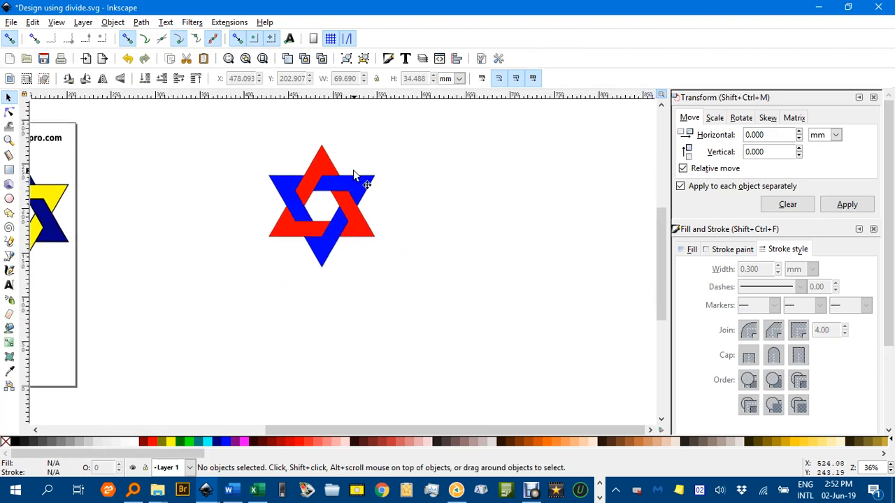
{"action": "left_click", "coordinate": [317, 167]}
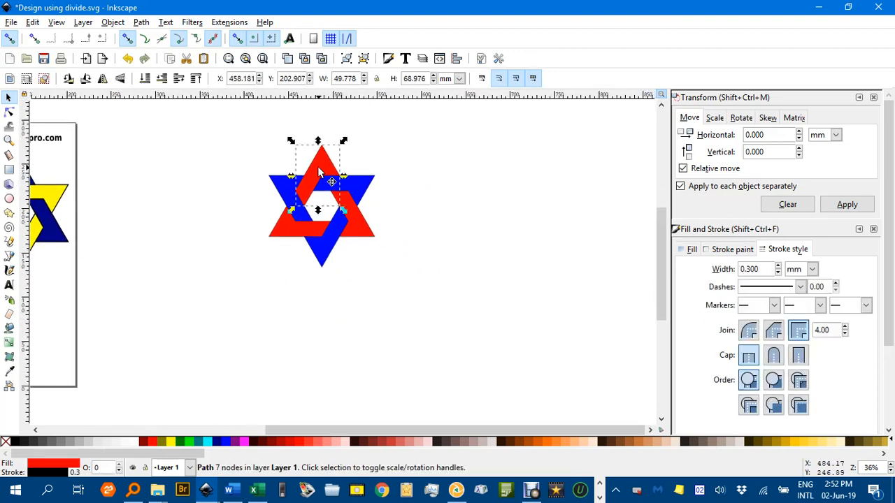
{"action": "left_click", "coordinate": [286, 232], "text": "shift"}
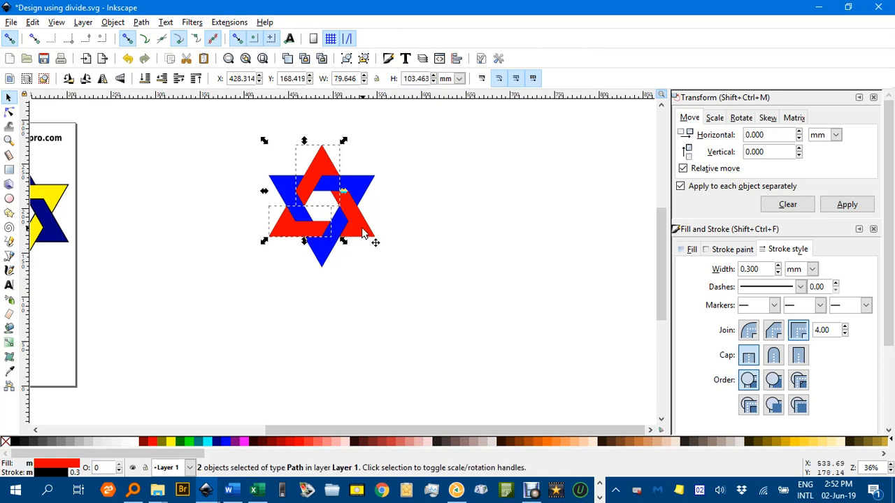
{"action": "left_click", "coordinate": [365, 235], "text": "shift"}
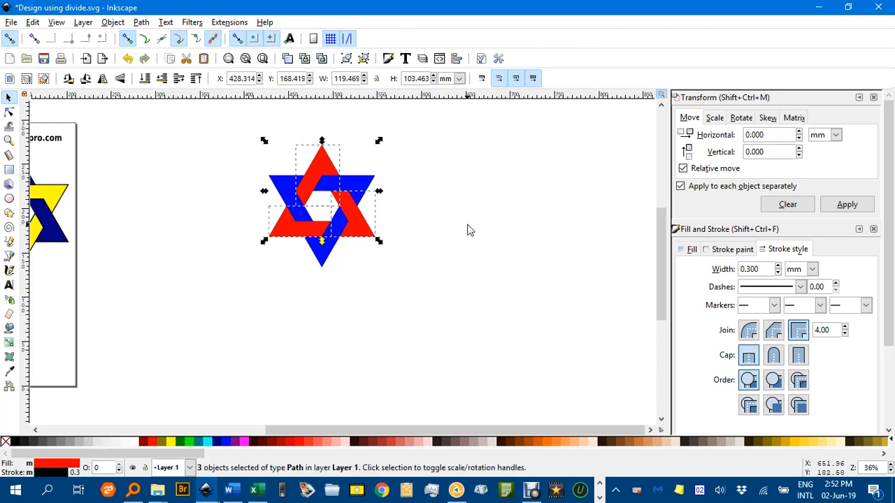
{"action": "key", "text": "ctrl+k"}
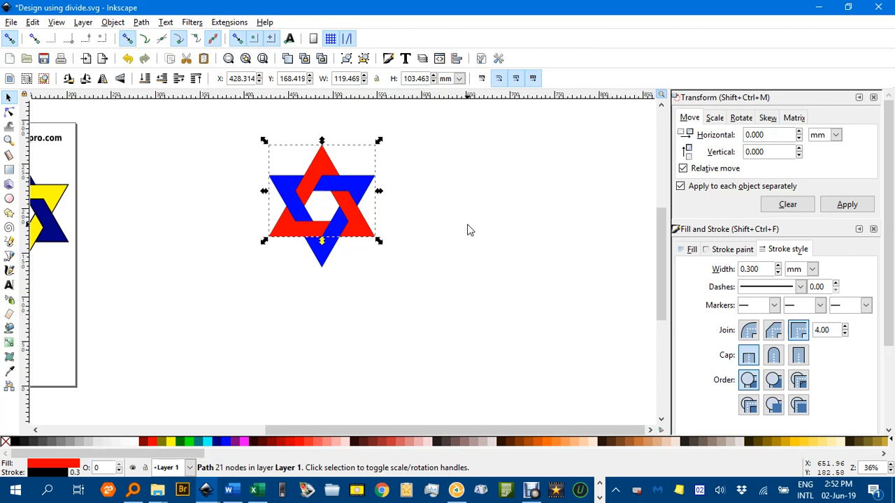
Step: Combine the star's three blue arms into a single path
{"action": "left_click", "coordinate": [362, 190]}
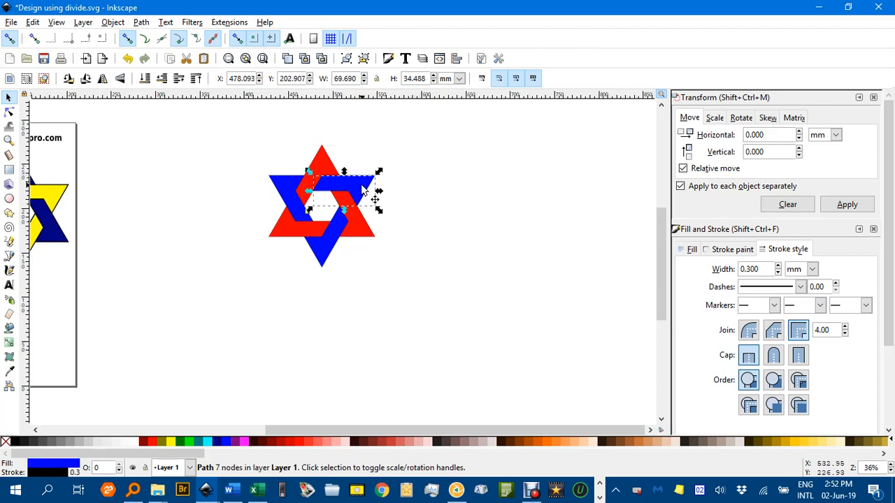
{"action": "left_click", "coordinate": [288, 195], "text": "shift"}
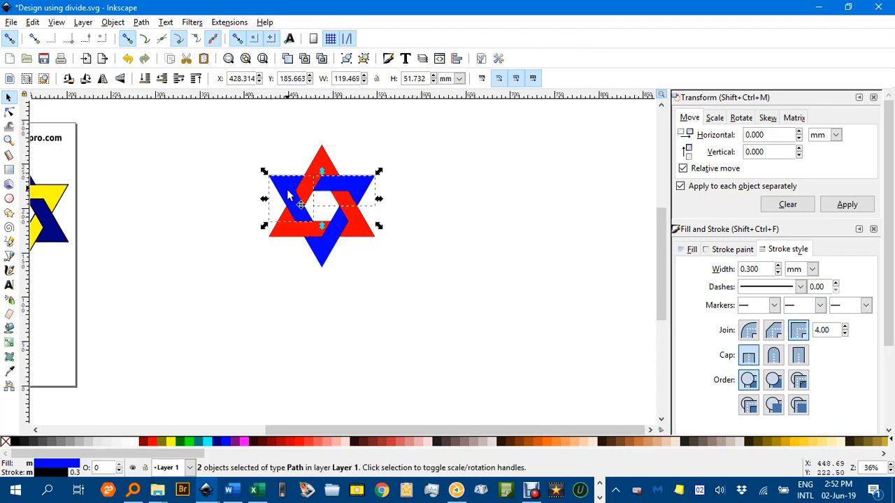
{"action": "left_click", "coordinate": [322, 253], "text": "shift"}
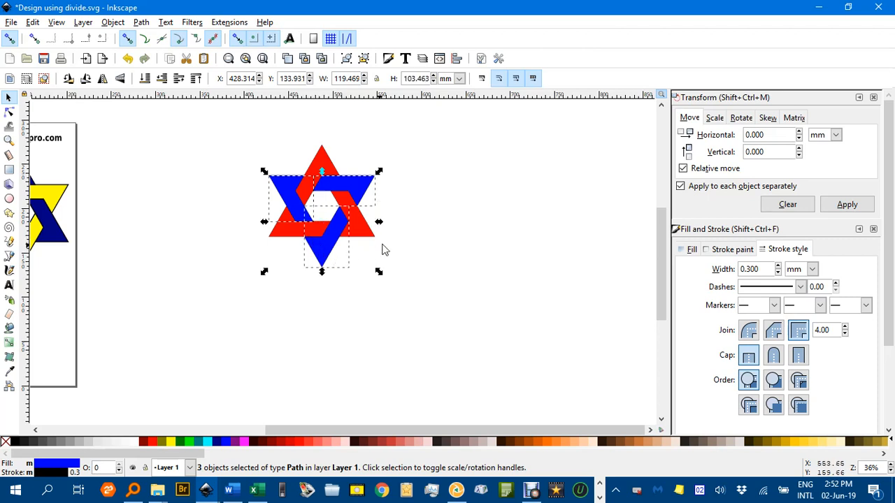
{"action": "key", "text": "ctrl+k"}
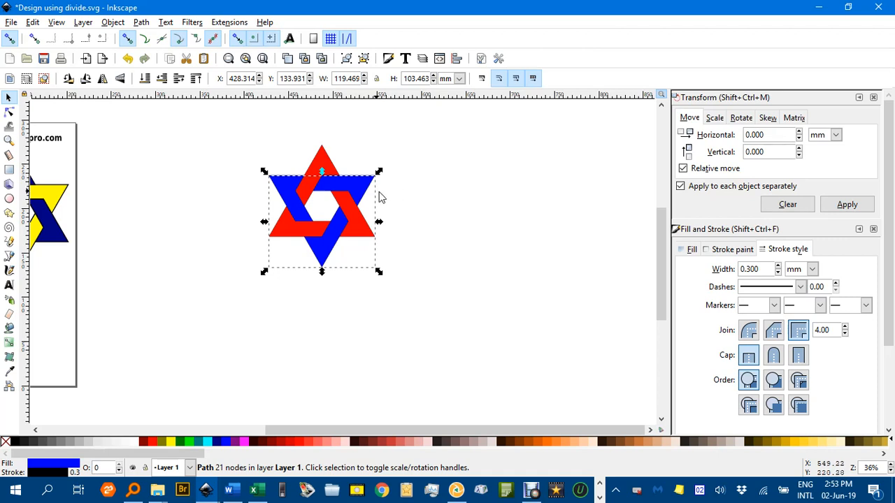
Step: Break the combined blue path apart into its separate arms and clear the selection
{"action": "key", "text": "ctrl+shift+k"}
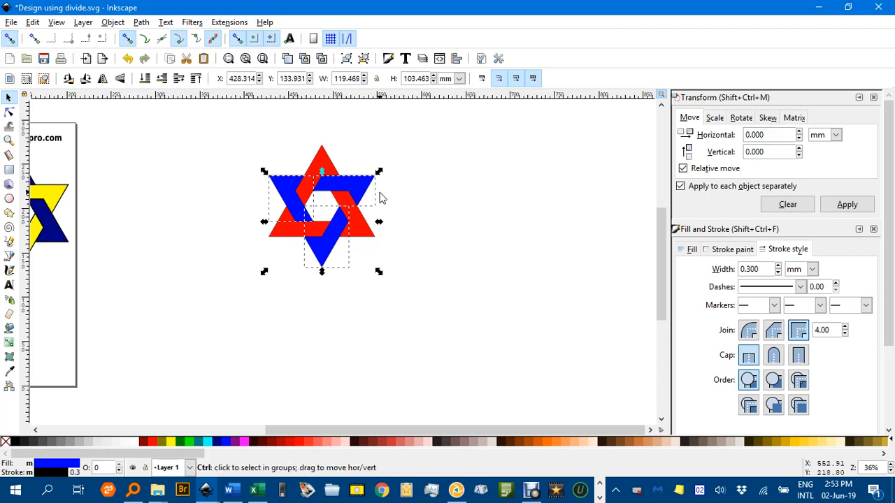
{"action": "left_click", "coordinate": [383, 199]}
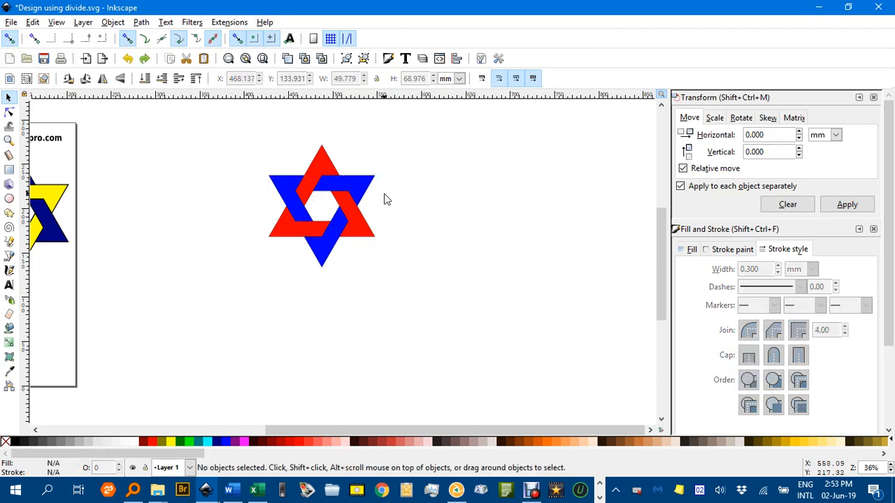
Step: Fill the combined red path with bright green and clear the selection
{"action": "left_click", "coordinate": [314, 161]}
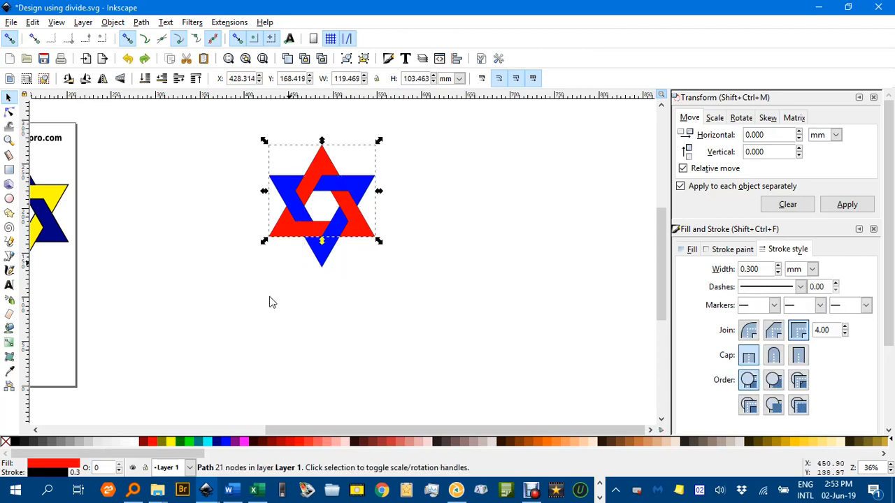
{"action": "left_click", "coordinate": [188, 445]}
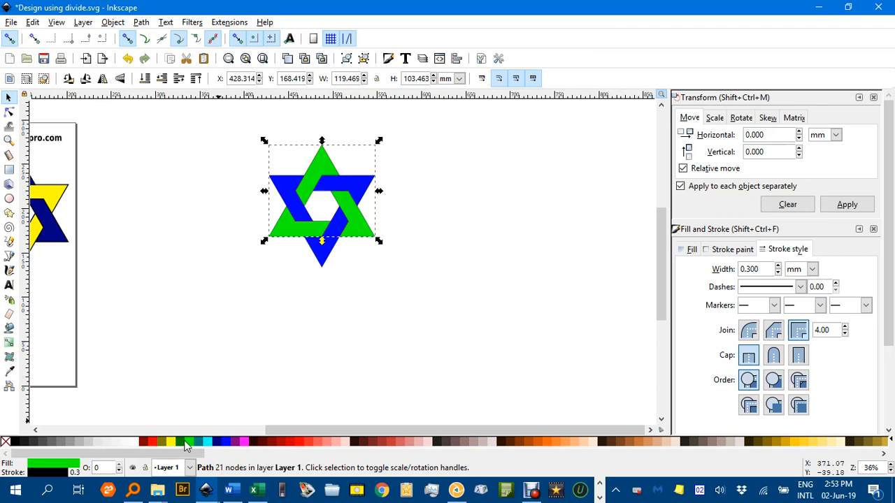
{"action": "left_click", "coordinate": [359, 282]}
Step: Try yellow, cyan and magenta fills on the combined blue path, settle on red, and clear the selection
{"action": "left_click", "coordinate": [291, 191]}
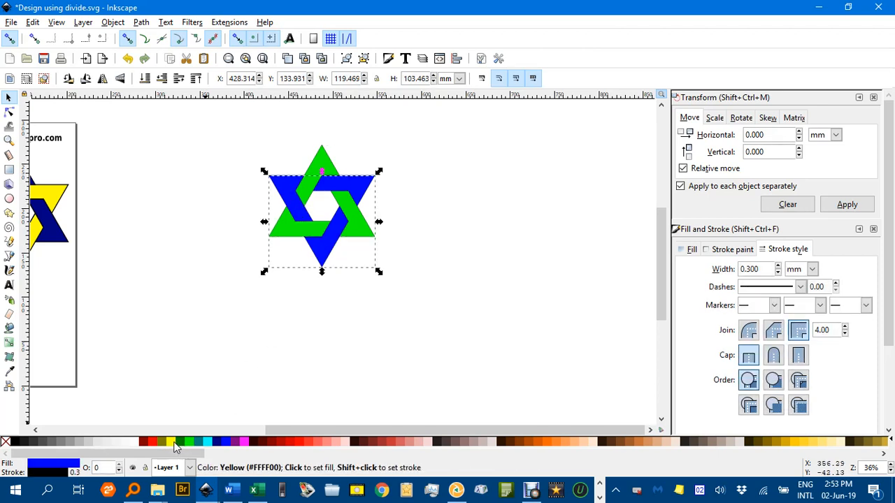
{"action": "left_click", "coordinate": [172, 442]}
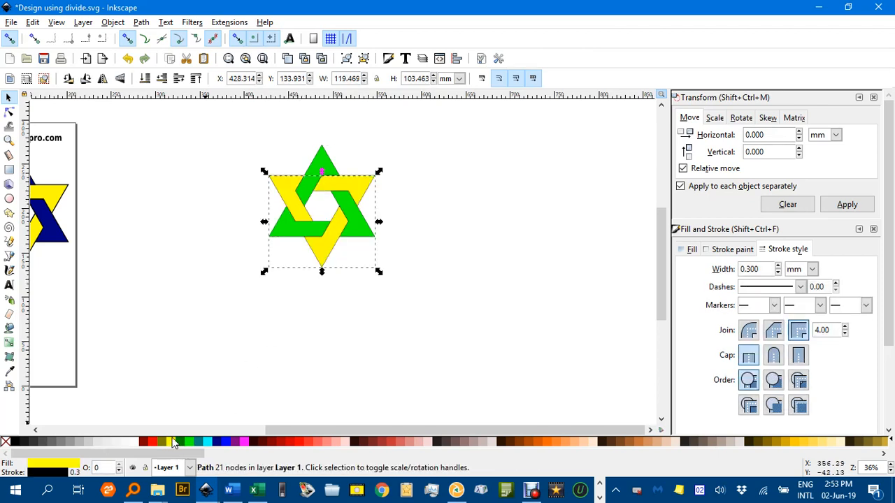
{"action": "left_click", "coordinate": [207, 443]}
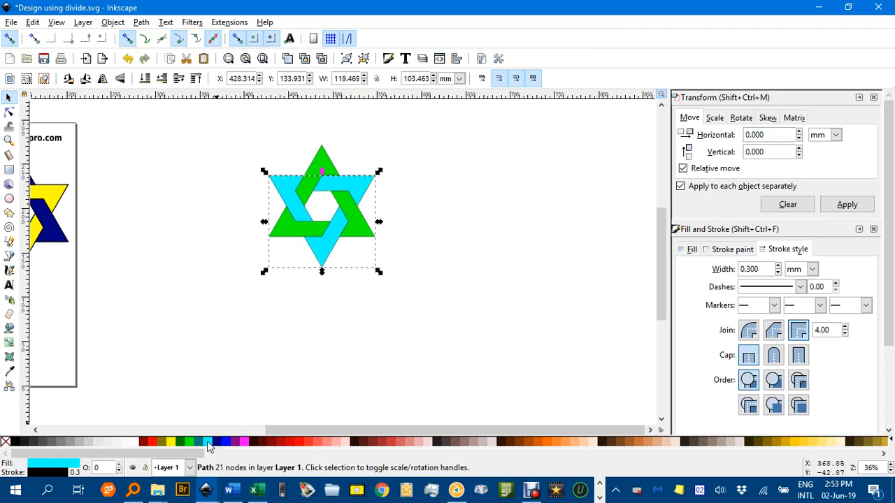
{"action": "left_click", "coordinate": [244, 443]}
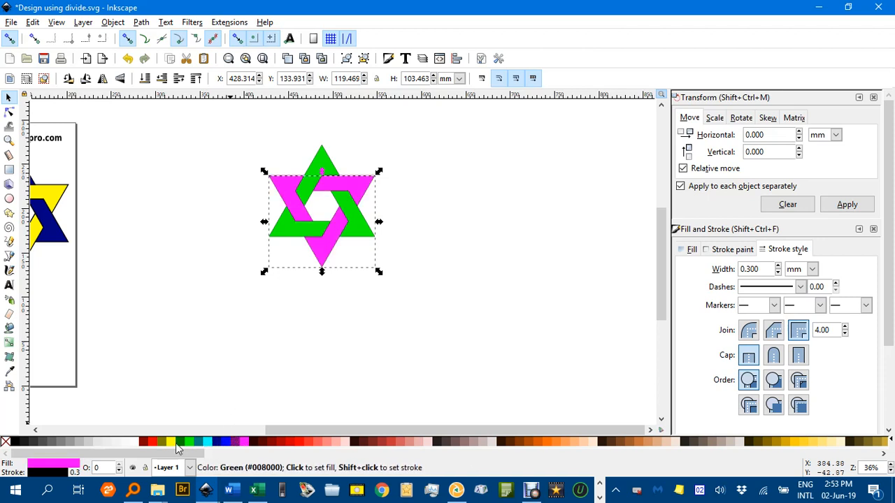
{"action": "left_click", "coordinate": [154, 441]}
{"action": "left_click", "coordinate": [434, 295]}
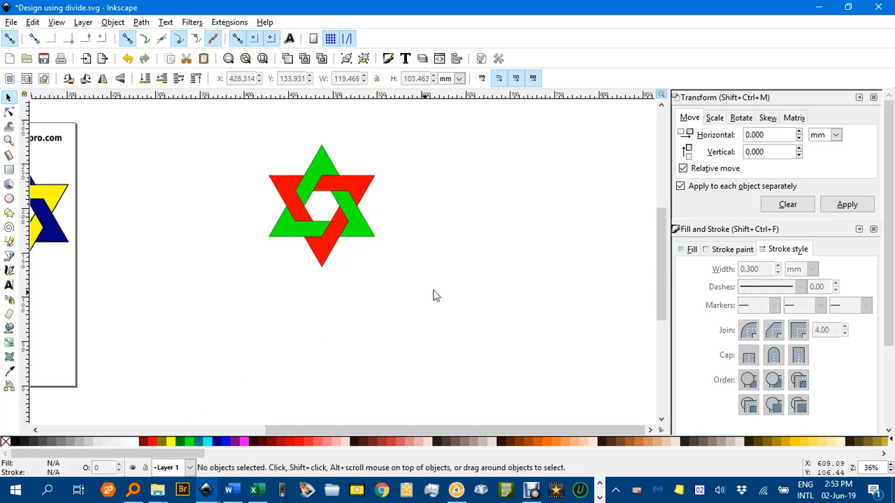
{"action": "left_click_drag", "start_coordinate": [240, 136], "coordinate": [480, 333]}
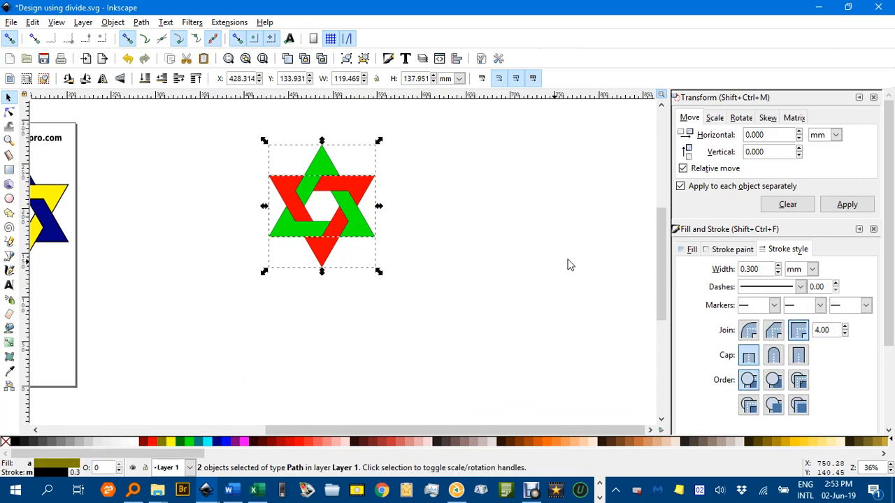
{"action": "scroll", "coordinate": [342, 212], "scroll_direction": "up", "scroll_amount": 2}
{"action": "scroll", "coordinate": [393, 236], "scroll_direction": "up", "scroll_amount": 1}
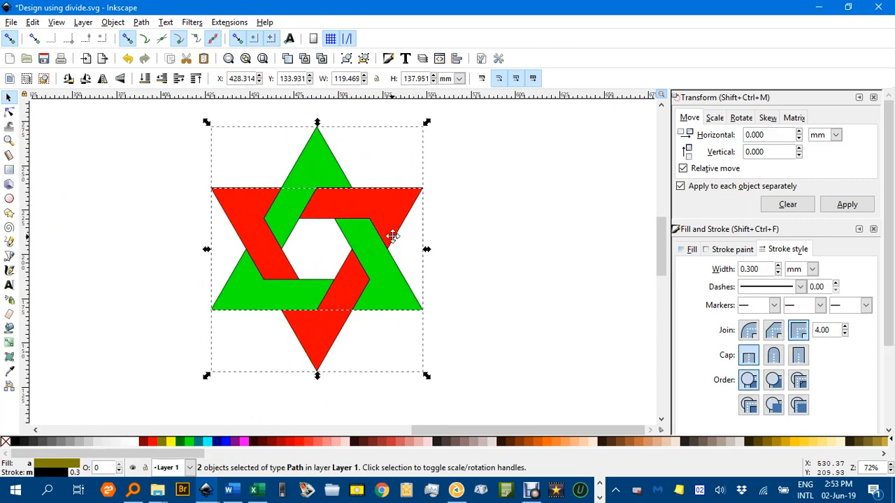
{"action": "left_click", "coordinate": [528, 211]}
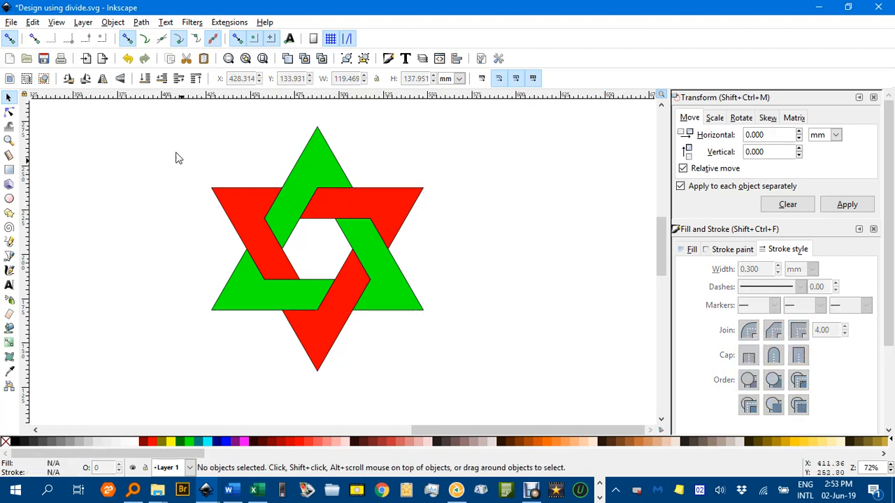
Step: Set the stroke width of the star's green and red paths to 1.000 mm and clear the selection
{"action": "left_click_drag", "start_coordinate": [148, 112], "coordinate": [513, 401]}
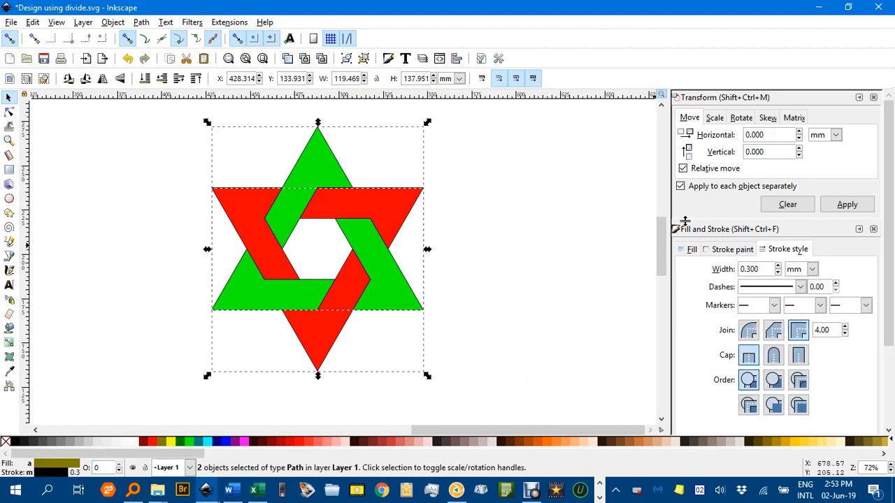
{"action": "left_click", "coordinate": [778, 266]}
{"action": "left_click", "coordinate": [778, 266]}
{"action": "left_click", "coordinate": [778, 267]}
{"action": "left_click", "coordinate": [778, 266]}
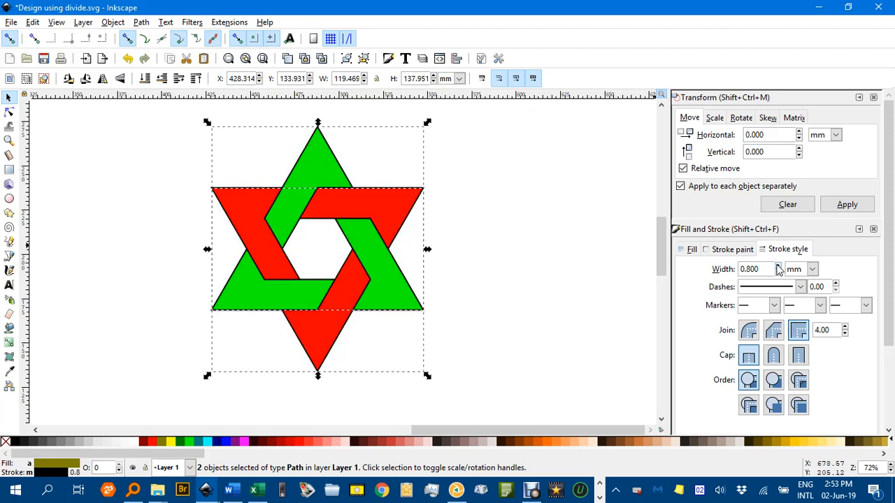
{"action": "left_click", "coordinate": [778, 266]}
{"action": "left_click", "coordinate": [778, 267]}
{"action": "left_click", "coordinate": [777, 267]}
{"action": "left_click", "coordinate": [535, 265]}
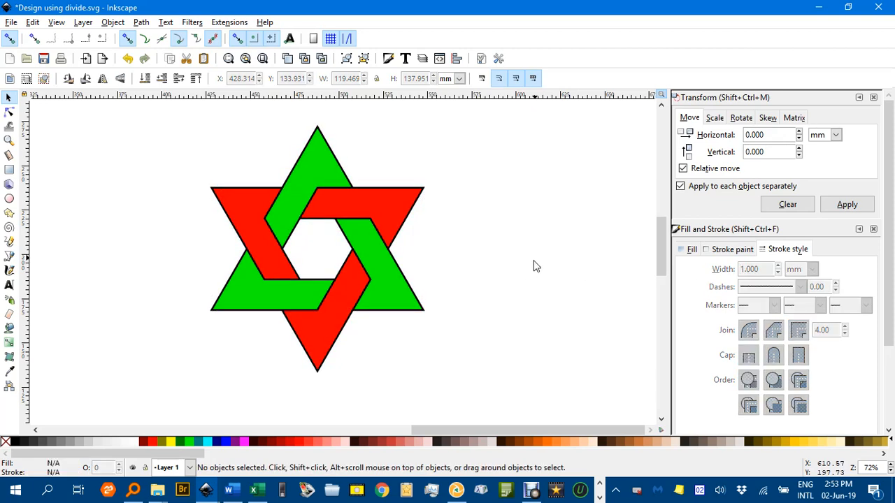
{"action": "scroll", "coordinate": [494, 298], "scroll_direction": "down", "scroll_amount": 1}
{"action": "scroll", "coordinate": [493, 298], "scroll_direction": "down", "scroll_amount": 2}
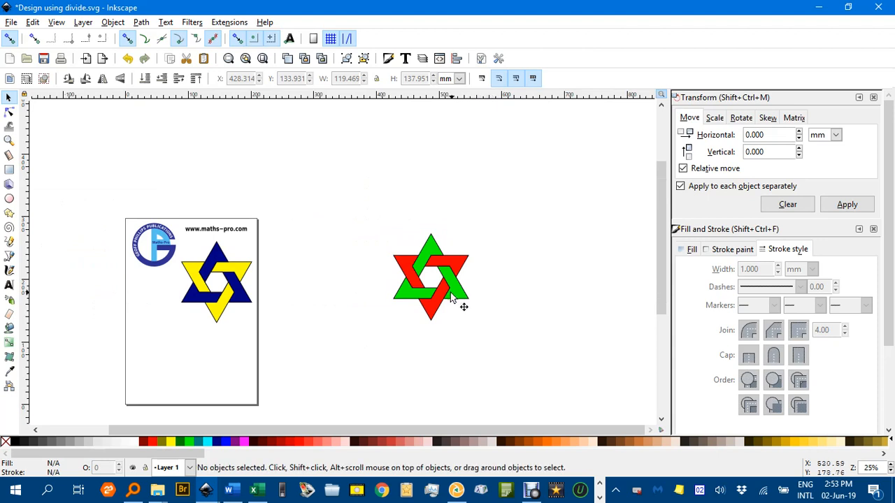
Step: Try moving the star's red path away from the green path, and undo the move
{"action": "left_click_drag", "start_coordinate": [451, 297], "coordinate": [356, 272]}
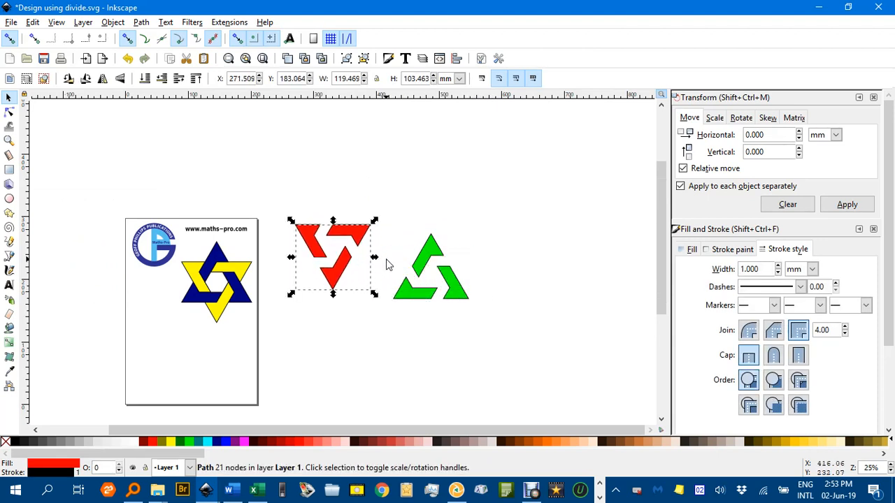
{"action": "scroll", "coordinate": [383, 262], "scroll_direction": "up", "scroll_amount": 1}
{"action": "key", "text": "ctrl+z"}
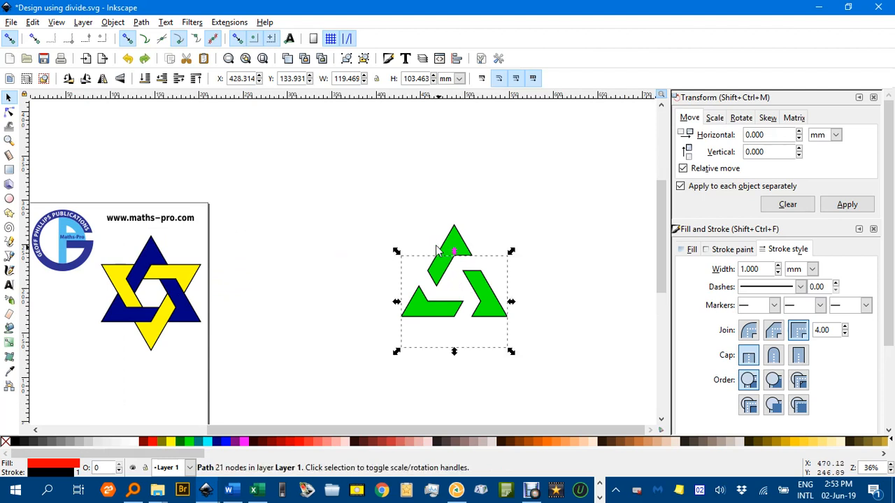
{"action": "scroll", "coordinate": [433, 238], "scroll_direction": "down", "scroll_amount": 1}
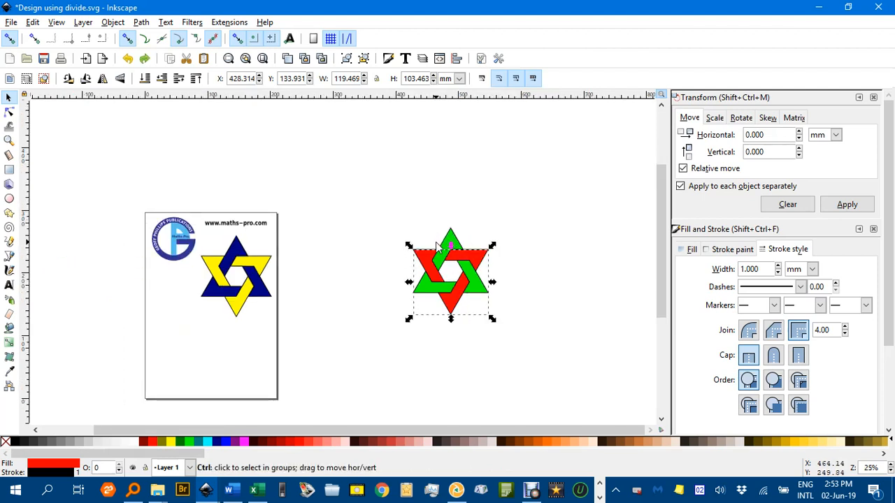
{"action": "scroll", "coordinate": [436, 241], "scroll_direction": "up", "scroll_amount": 1}
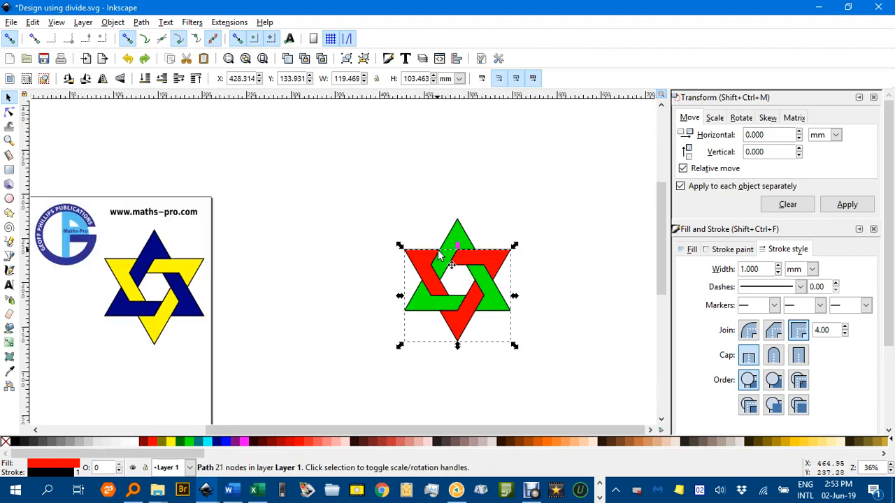
Step: Group the star's red and green paths and clear the selection
{"action": "left_click_drag", "start_coordinate": [336, 159], "coordinate": [567, 357]}
{"action": "key", "text": "ctrl+g"}
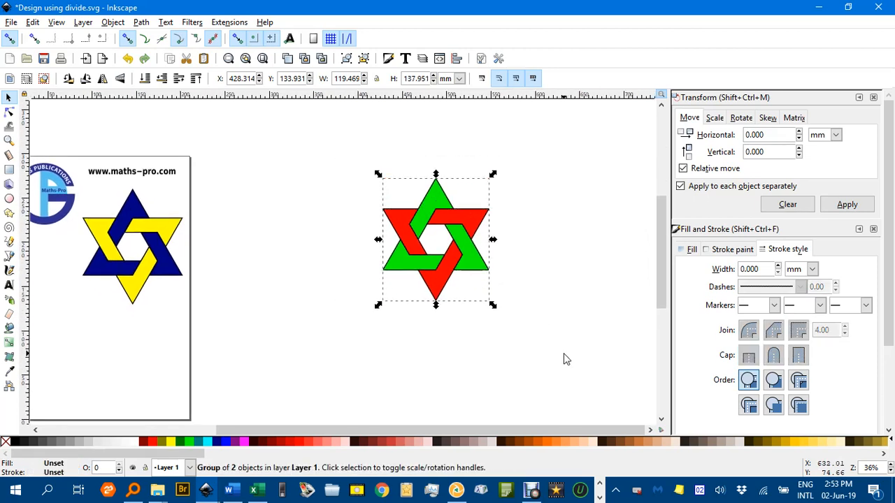
{"action": "left_click_drag", "start_coordinate": [449, 262], "coordinate": [469, 263]}
{"action": "left_click", "coordinate": [351, 312]}
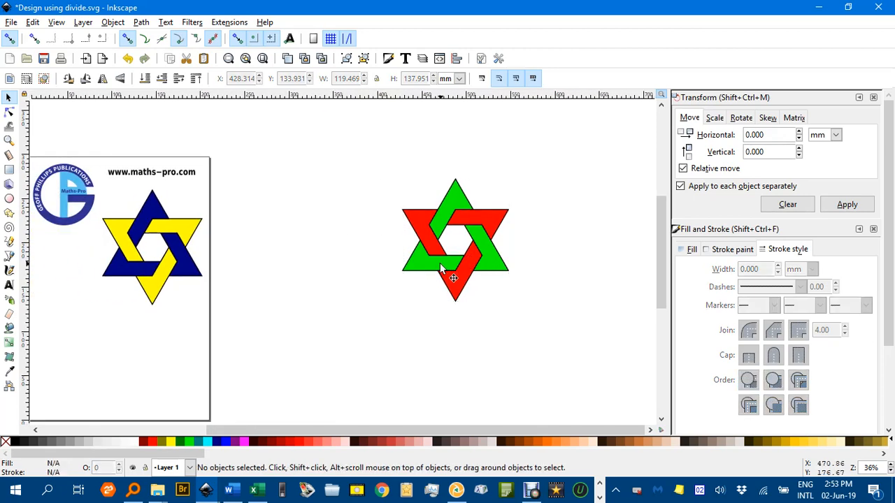
Step: Ungroup the red and green star, try a Union of its two paths, and undo the union
{"action": "left_click", "coordinate": [434, 258]}
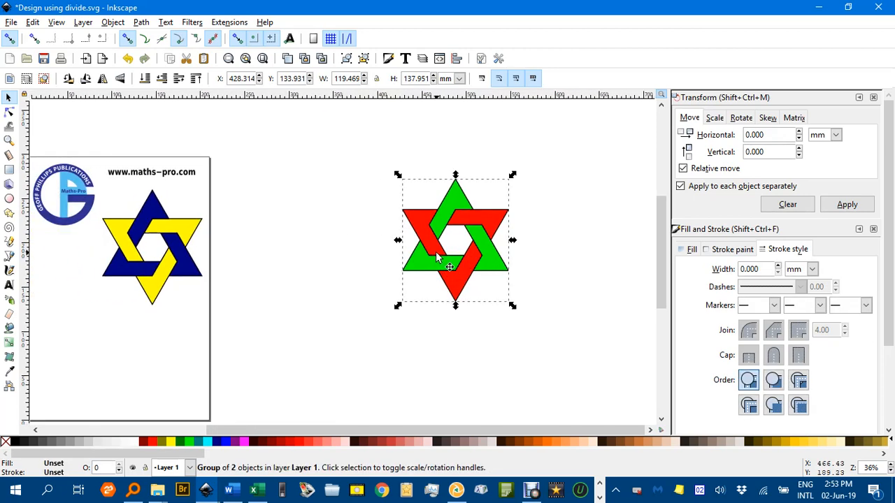
{"action": "key", "text": "ctrl+shift+g"}
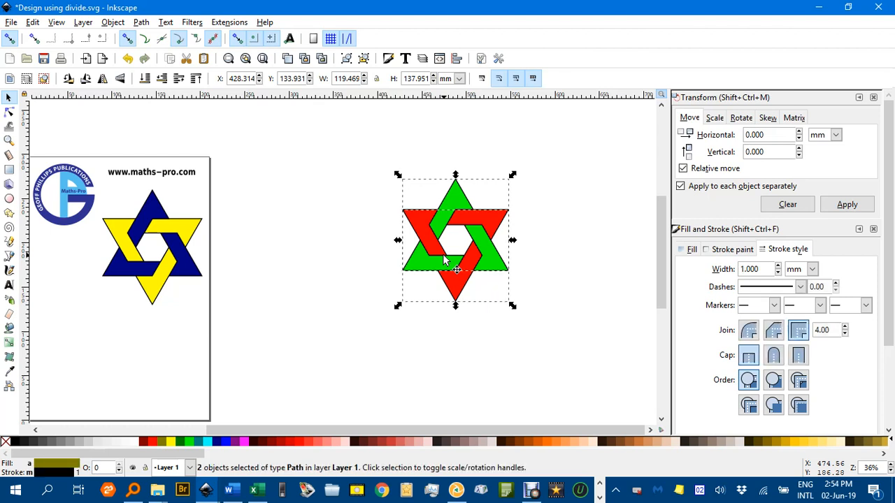
{"action": "key", "text": "ctrl+plus"}
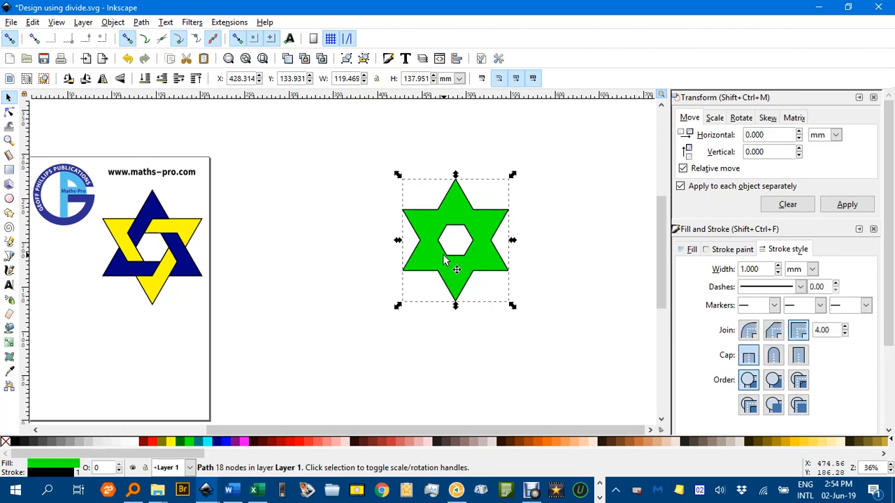
{"action": "key", "text": "ctrl+z"}
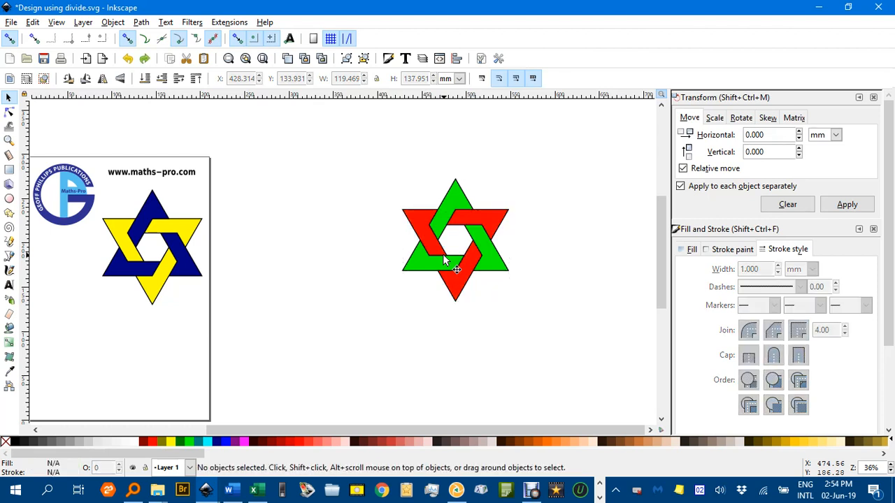
Step: Select the star's red and green paths together, group them again, and clear the selection
{"action": "left_click_drag", "start_coordinate": [355, 149], "coordinate": [577, 362]}
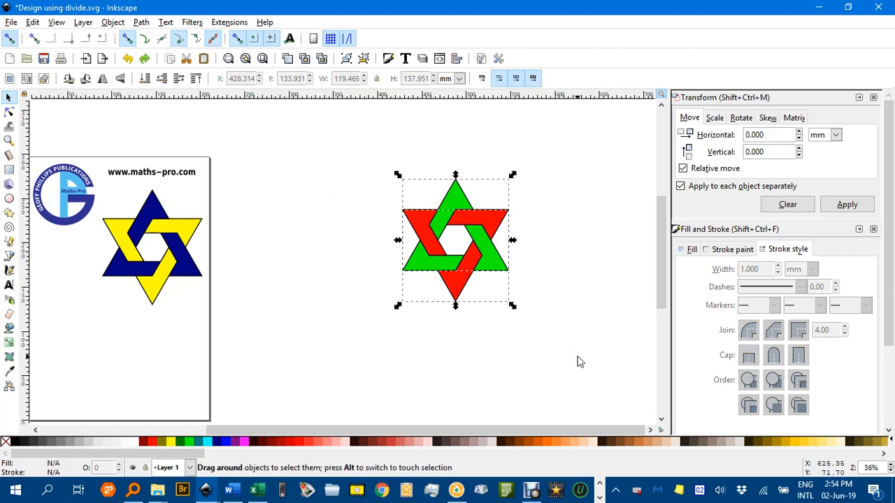
{"action": "key", "text": "ctrl+g"}
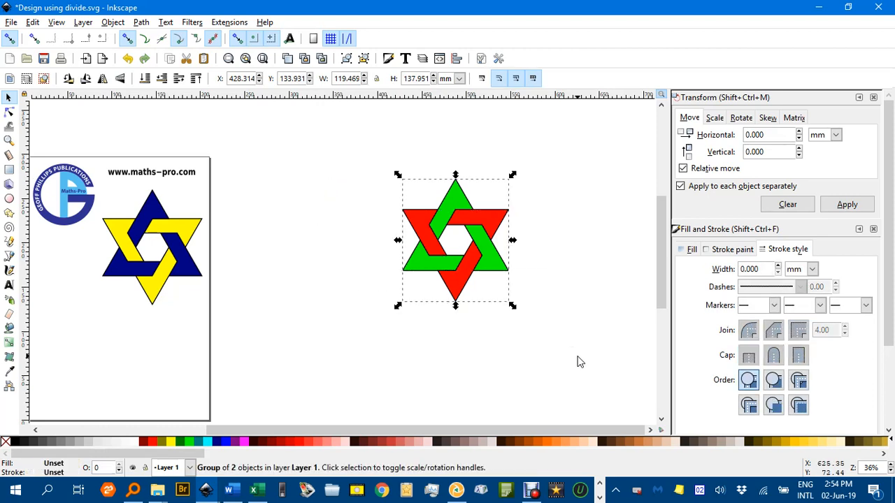
{"action": "left_click", "coordinate": [569, 321]}
Step: Move the grouped red and green star close beside the page, to about X 251.6 mm, Y 125.1 mm
{"action": "left_click_drag", "start_coordinate": [480, 267], "coordinate": [325, 274]}
{"action": "scroll", "coordinate": [430, 278], "scroll_direction": "left", "scroll_amount": 3}
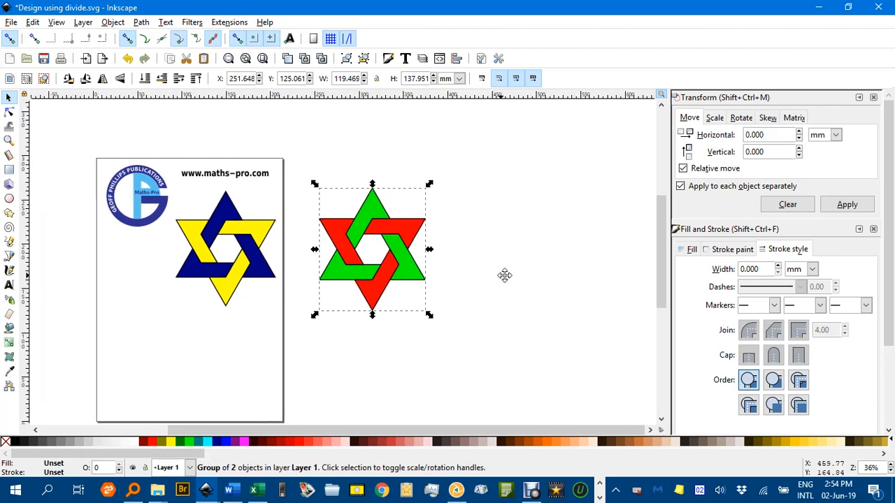
{"action": "scroll", "coordinate": [475, 283], "scroll_direction": "up", "scroll_amount": 2, "text": "ctrl"}
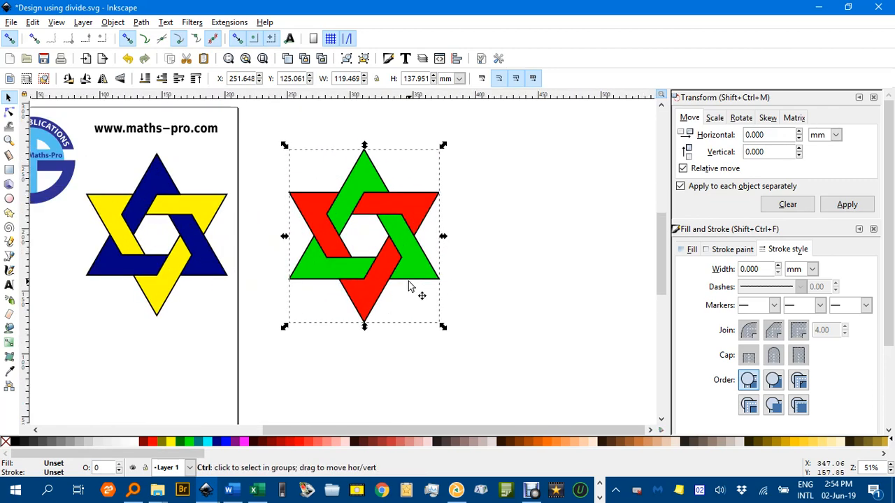